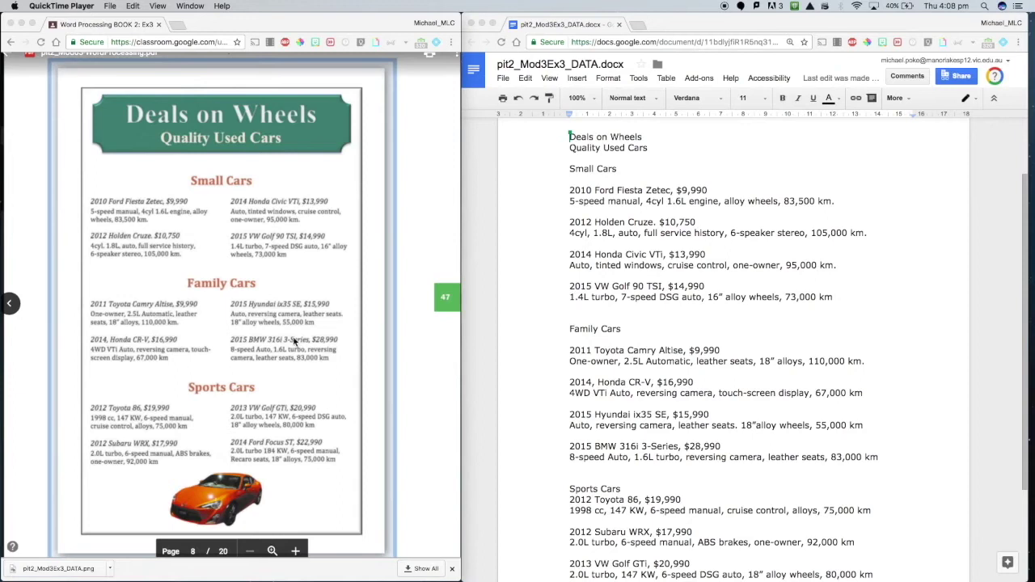
Delete the two Deals on Wheels title lines and start a new blank drawing
{"action": "scroll", "coordinate": [664, 287], "scroll_direction": "down", "scroll_amount": 5}
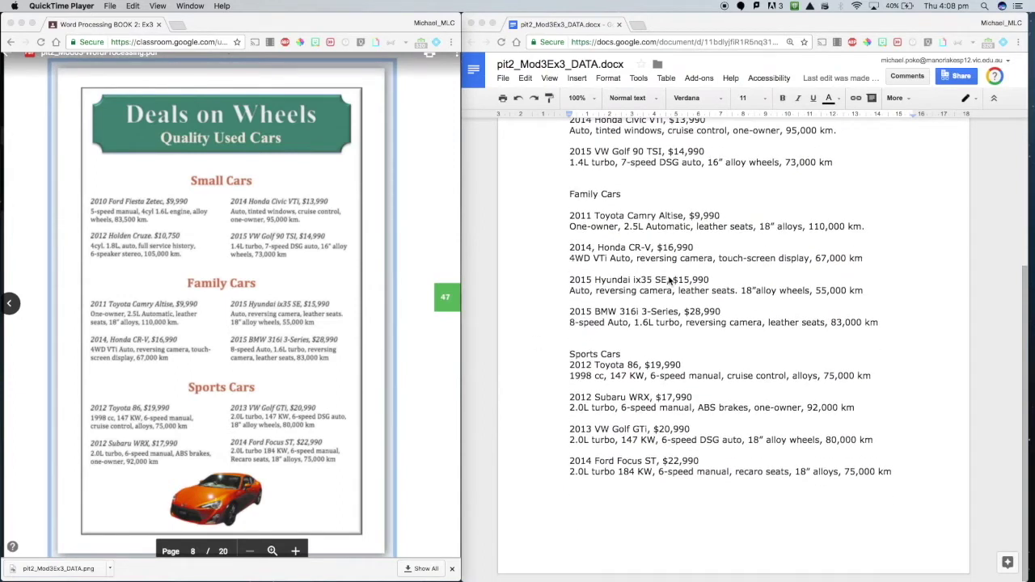
{"action": "scroll", "coordinate": [667, 283], "scroll_direction": "up", "scroll_amount": 3}
{"action": "scroll", "coordinate": [669, 280], "scroll_direction": "up", "scroll_amount": 5}
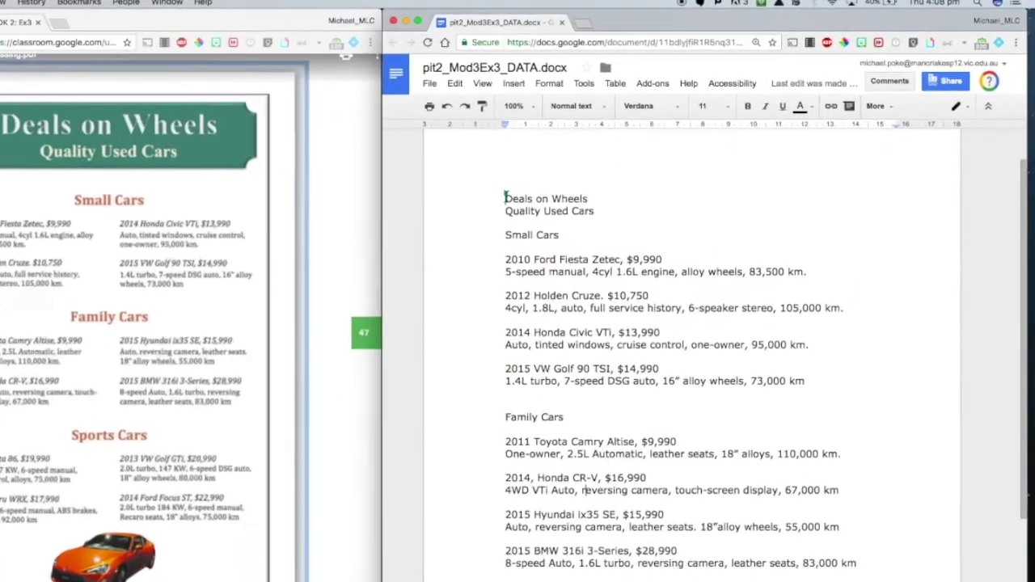
{"action": "left_click_drag", "start_coordinate": [570, 181], "coordinate": [649, 191]}
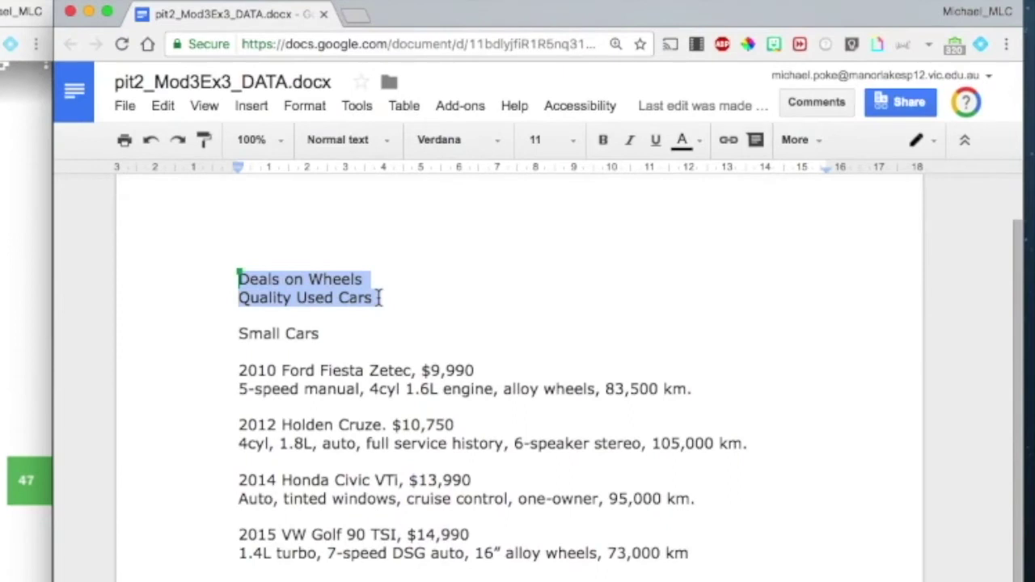
{"action": "key", "text": "BackSpace"}
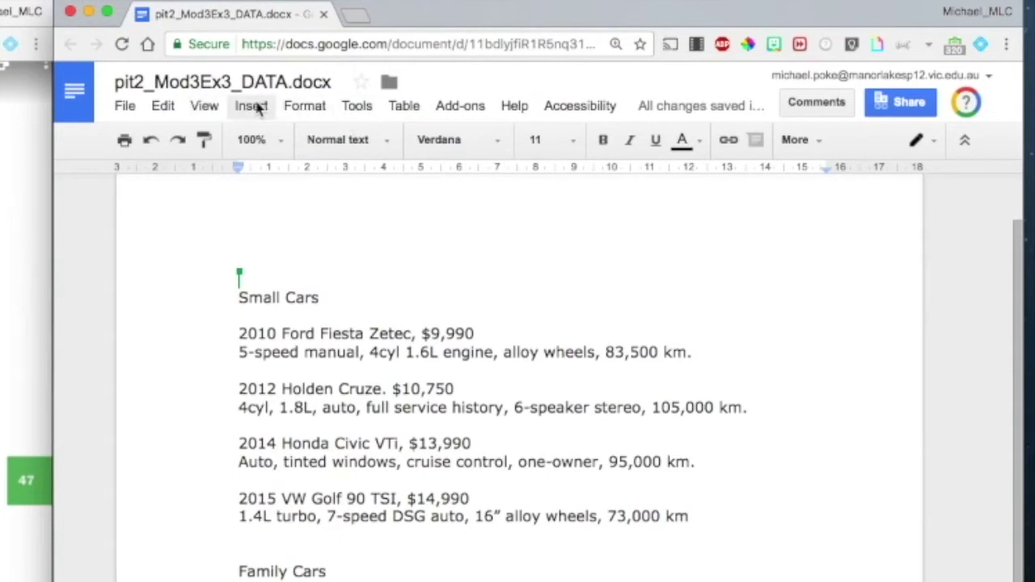
{"action": "left_click", "coordinate": [257, 110]}
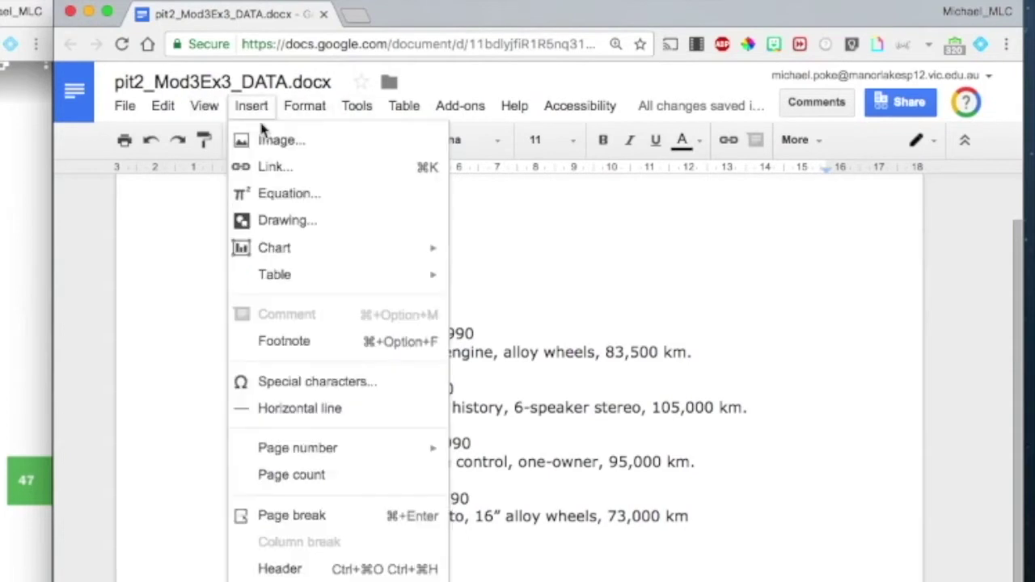
{"action": "left_click", "coordinate": [284, 221]}
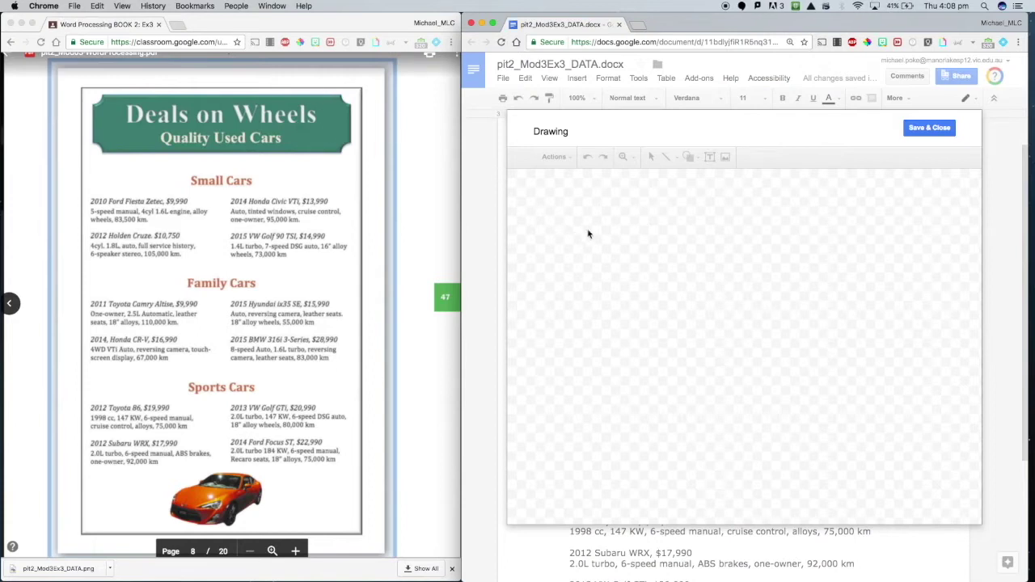
Draw a wide plaque-shaped banner across the upper canvas and fill it dark teal
{"action": "left_click", "coordinate": [690, 158]}
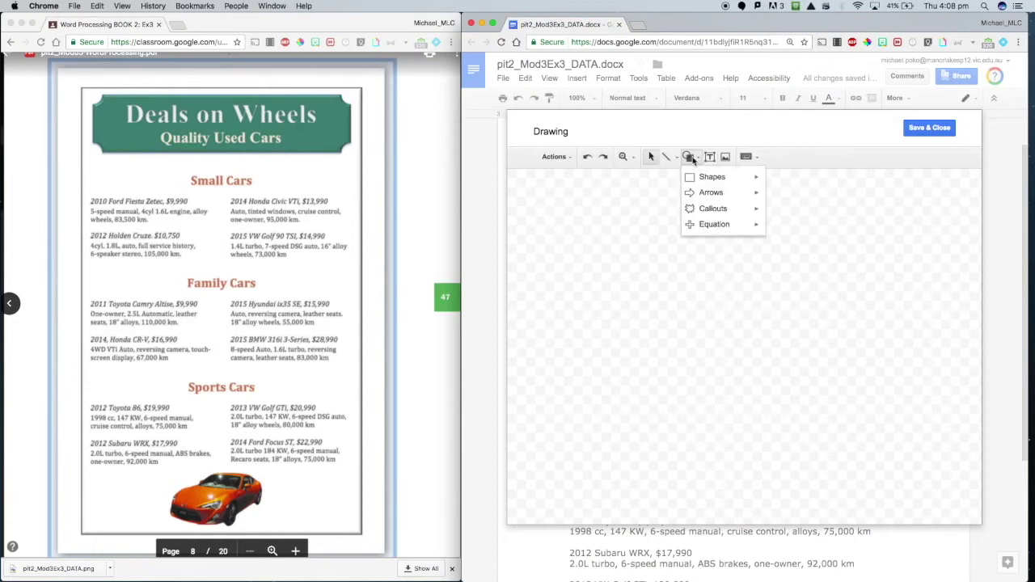
{"action": "mouse_move", "coordinate": [260, 197]}
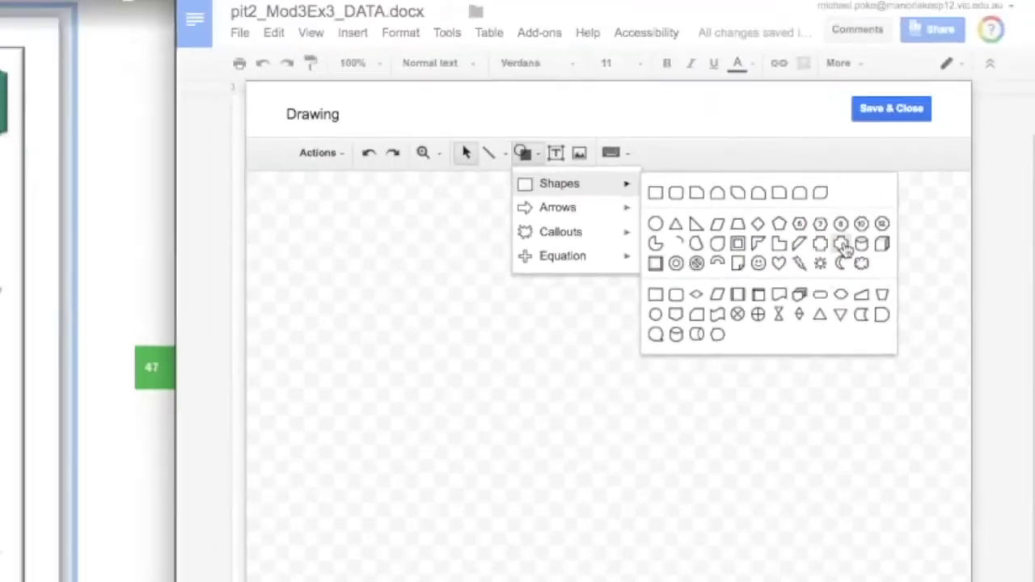
{"action": "left_click", "coordinate": [848, 240]}
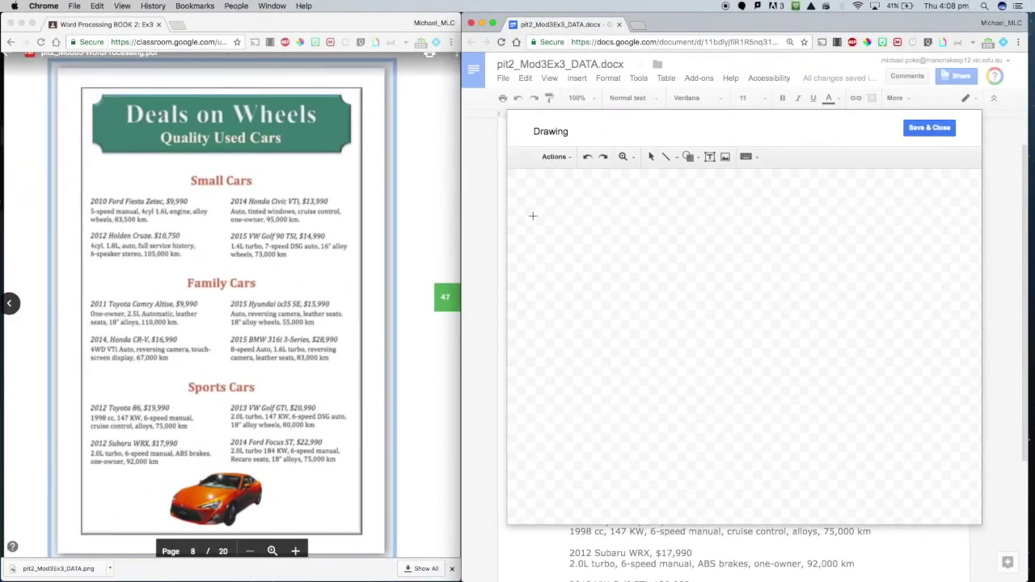
{"action": "left_click_drag", "start_coordinate": [523, 234], "coordinate": [955, 318]}
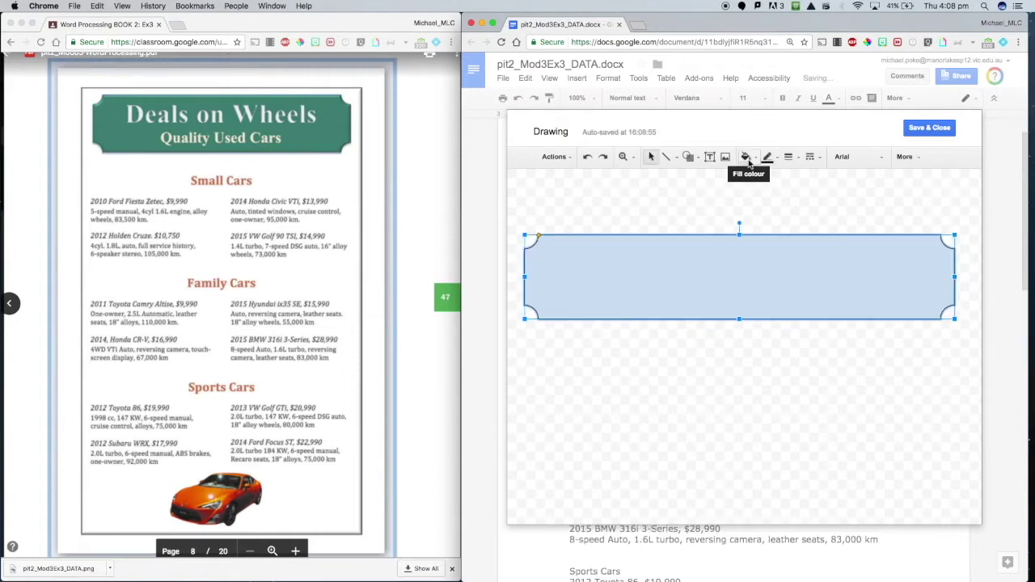
{"action": "left_click", "coordinate": [745, 156]}
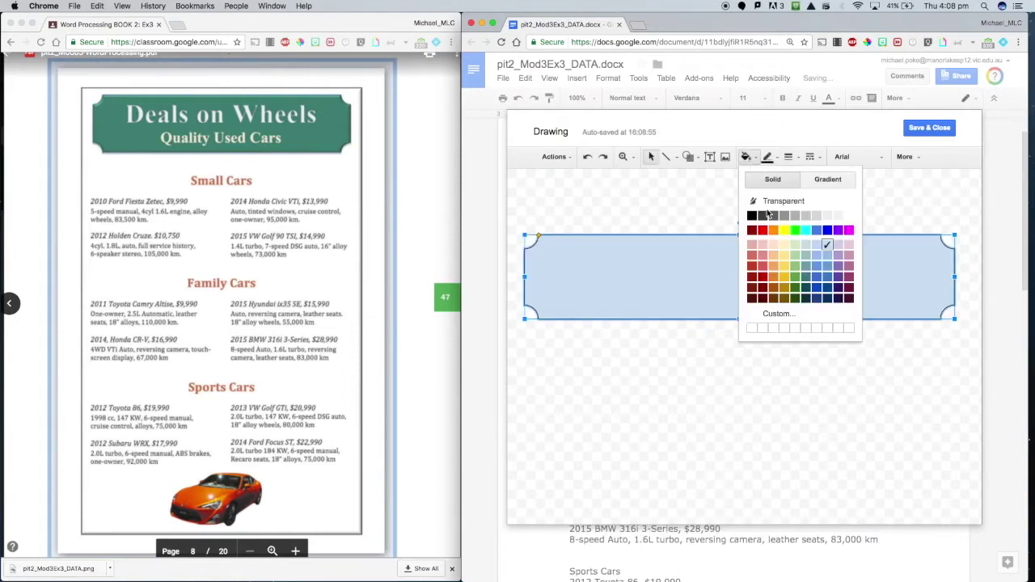
{"action": "left_click", "coordinate": [807, 279]}
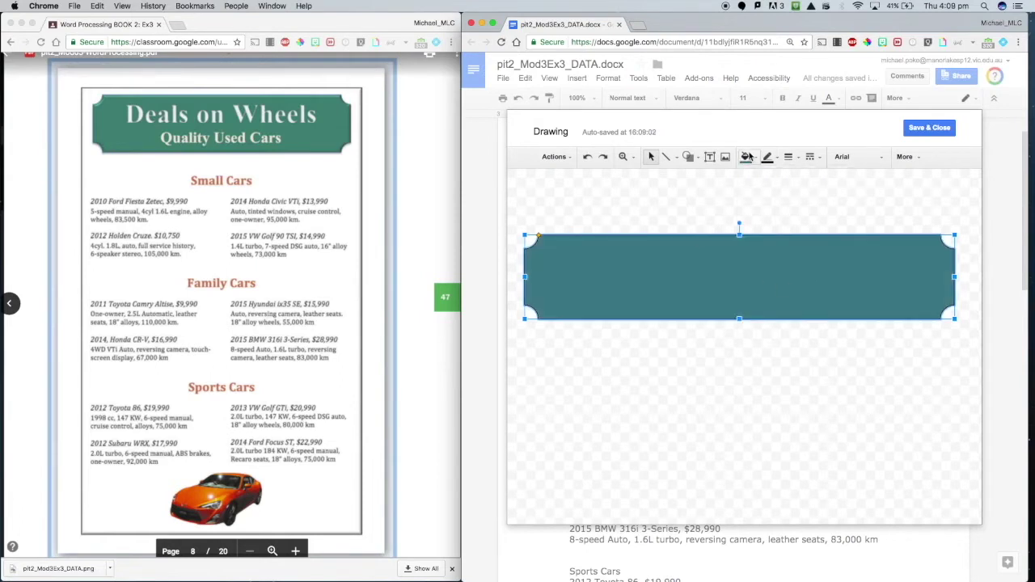
Paste the Deals on Wheels and Quality Used Cars lines into the teal shape
{"action": "right_click", "coordinate": [696, 257]}
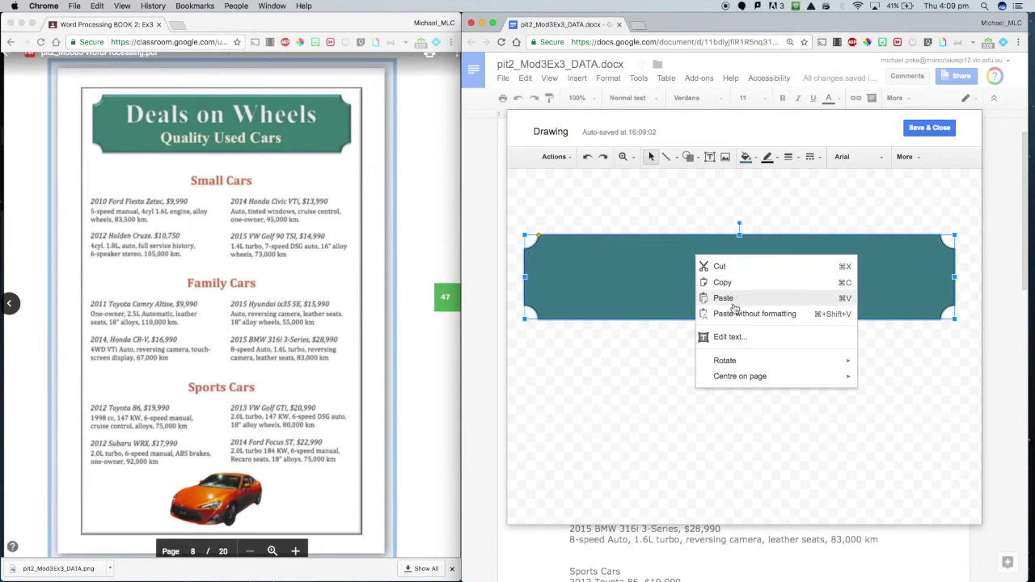
{"action": "left_click", "coordinate": [722, 337]}
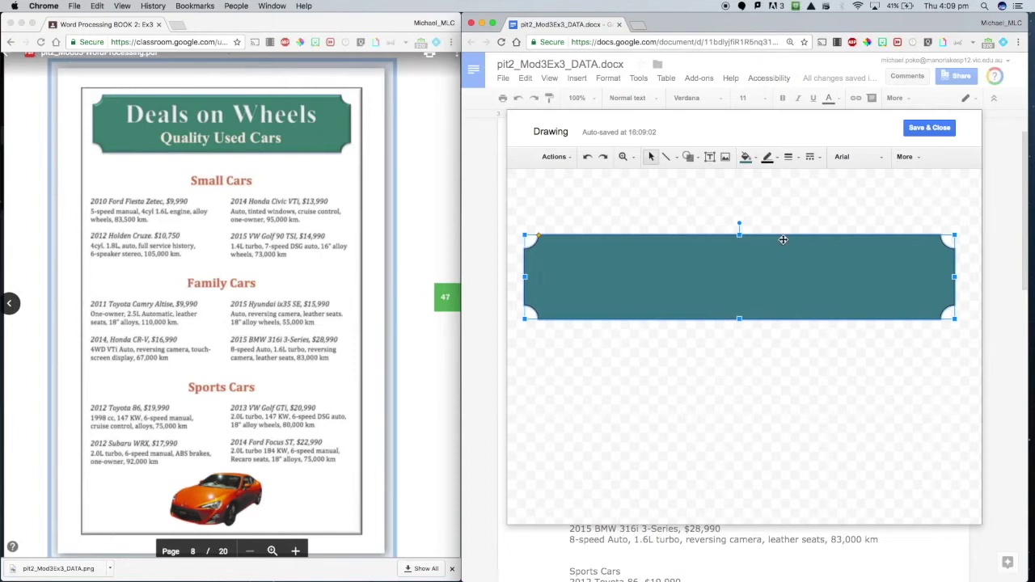
{"action": "type", "text": "Deals on Wheels Quality Used Cars"}
{"action": "key", "text": "BackSpace"}
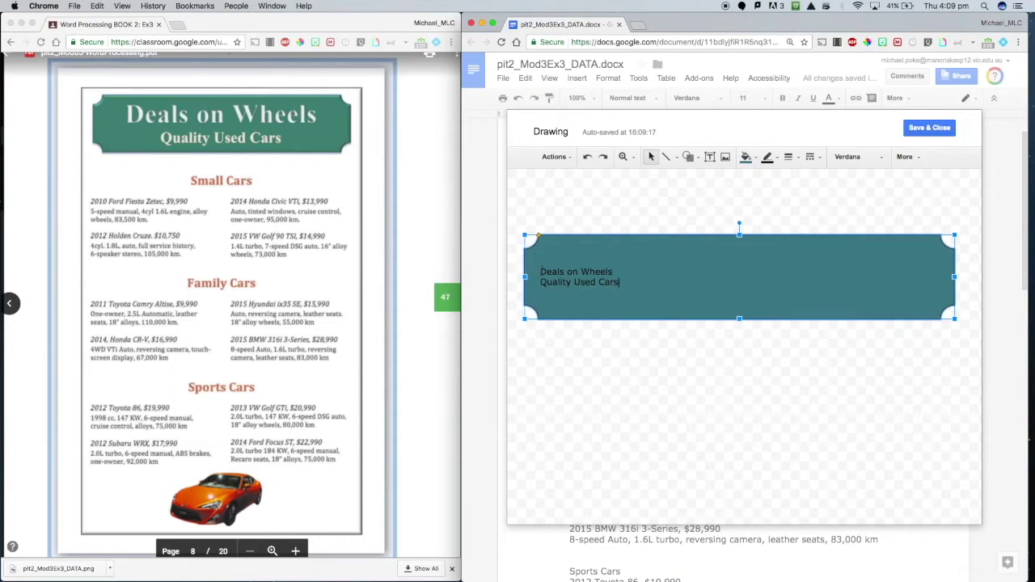
{"action": "key", "text": "ctrl+a"}
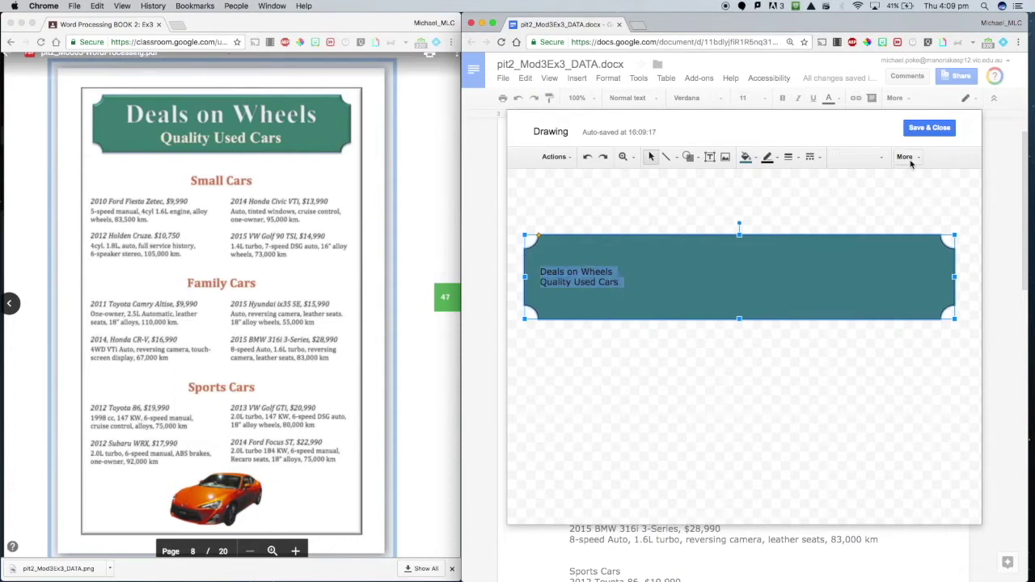
Colour the banner text white, then reselect the Quality Used Cars line to recolour it
{"action": "left_click", "coordinate": [909, 159]}
{"action": "left_click", "coordinate": [731, 180]}
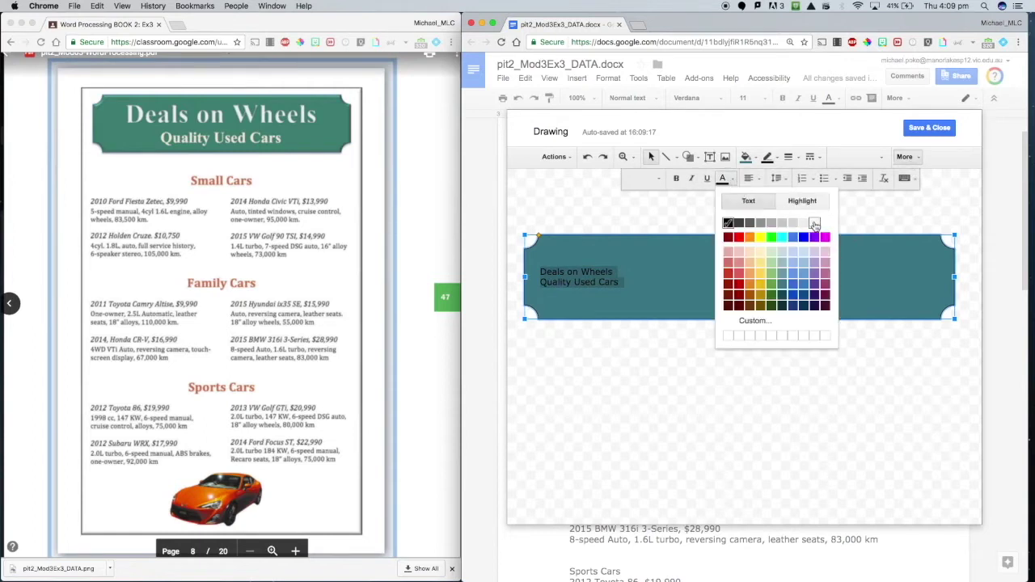
{"action": "left_click", "coordinate": [824, 225]}
{"action": "left_click", "coordinate": [627, 272]}
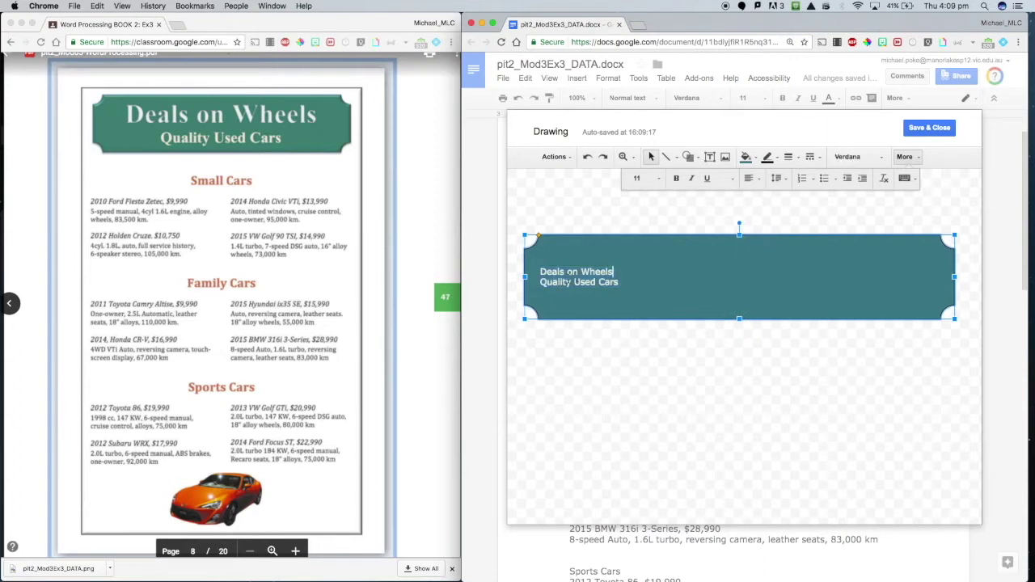
{"action": "double_click", "coordinate": [542, 282]}
{"action": "triple_click", "coordinate": [542, 282]}
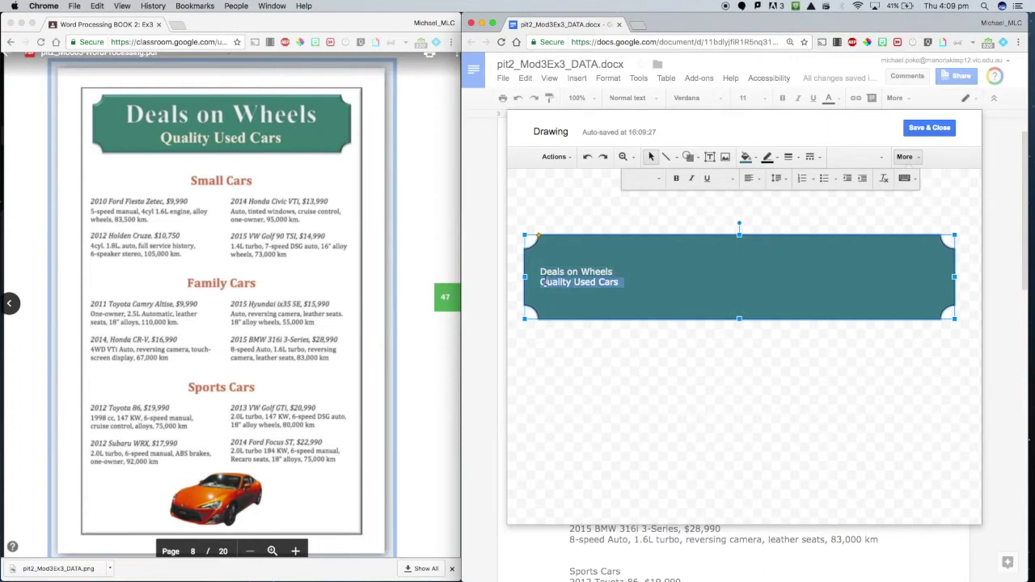
{"action": "left_click", "coordinate": [731, 180]}
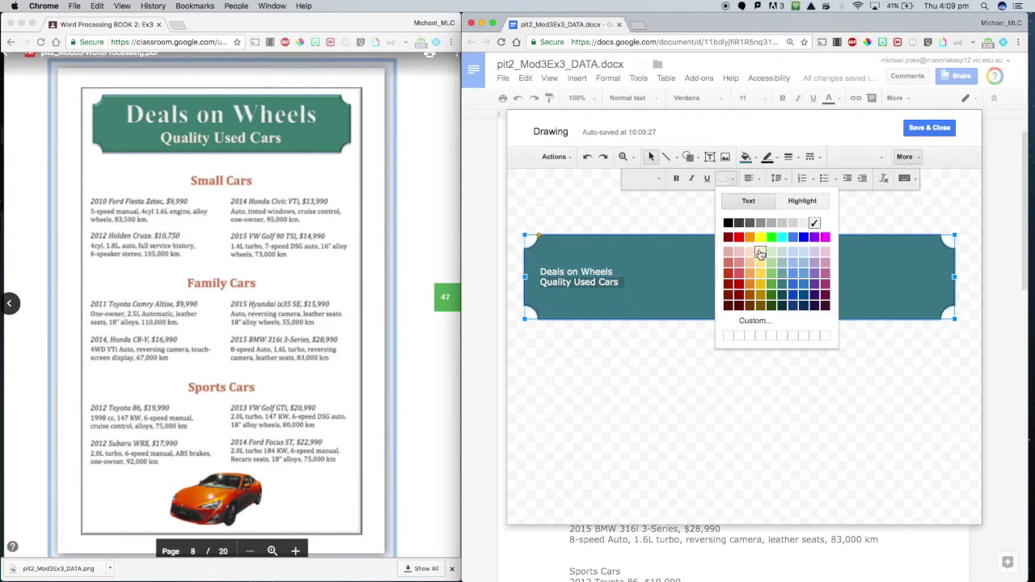
Make Quality Used Cars white too and centre all the banner text
{"action": "left_click", "coordinate": [760, 254]}
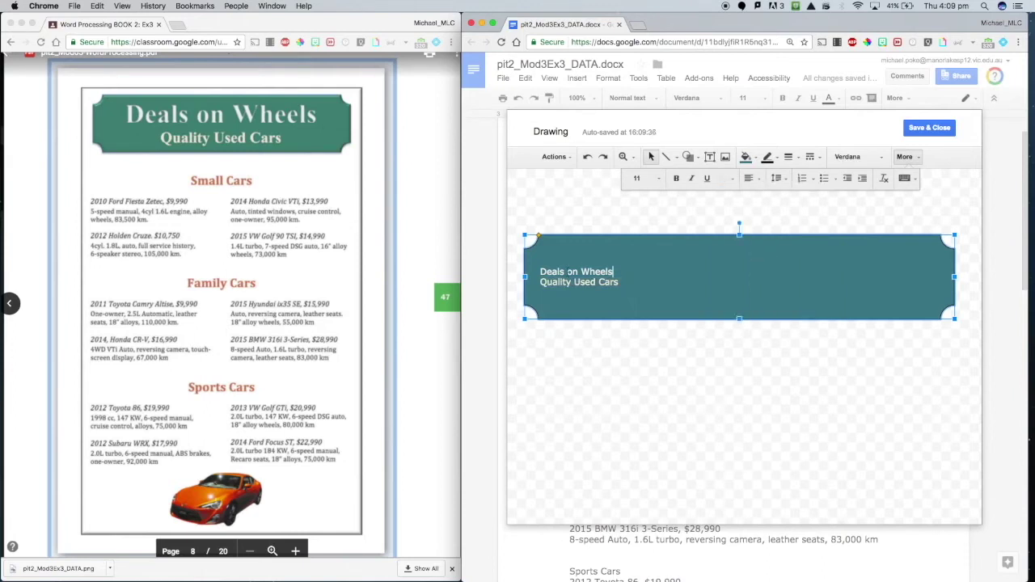
{"action": "key", "text": "ctrl+a"}
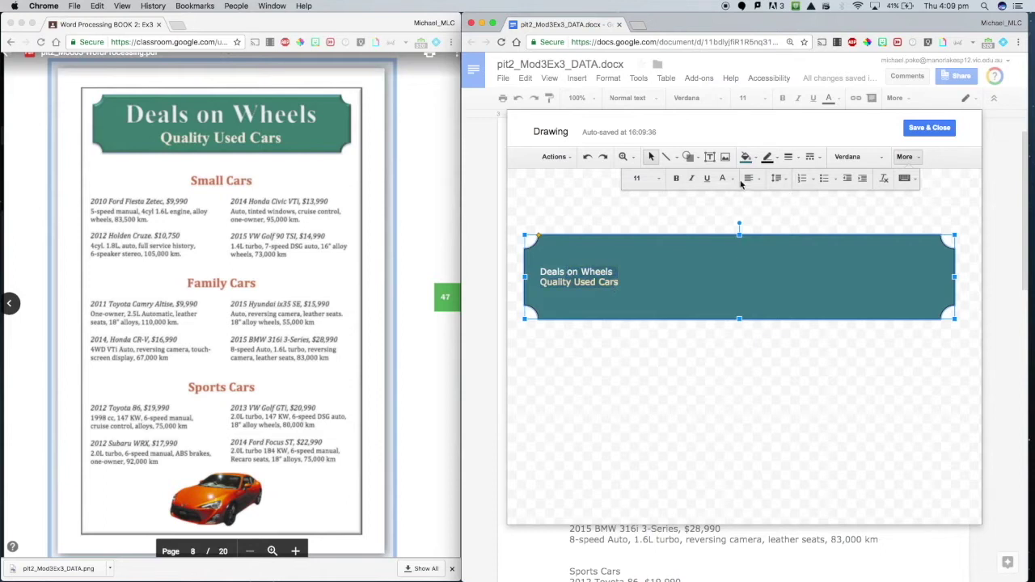
{"action": "left_click", "coordinate": [749, 179]}
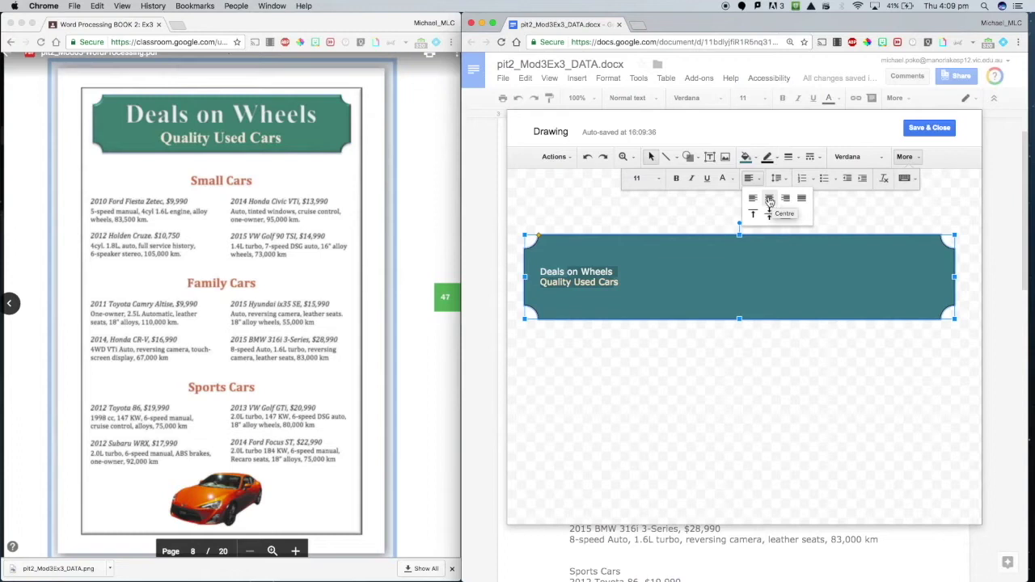
{"action": "left_click", "coordinate": [769, 199]}
Set both banner text lines to the Cambria font
{"action": "left_click", "coordinate": [689, 265]}
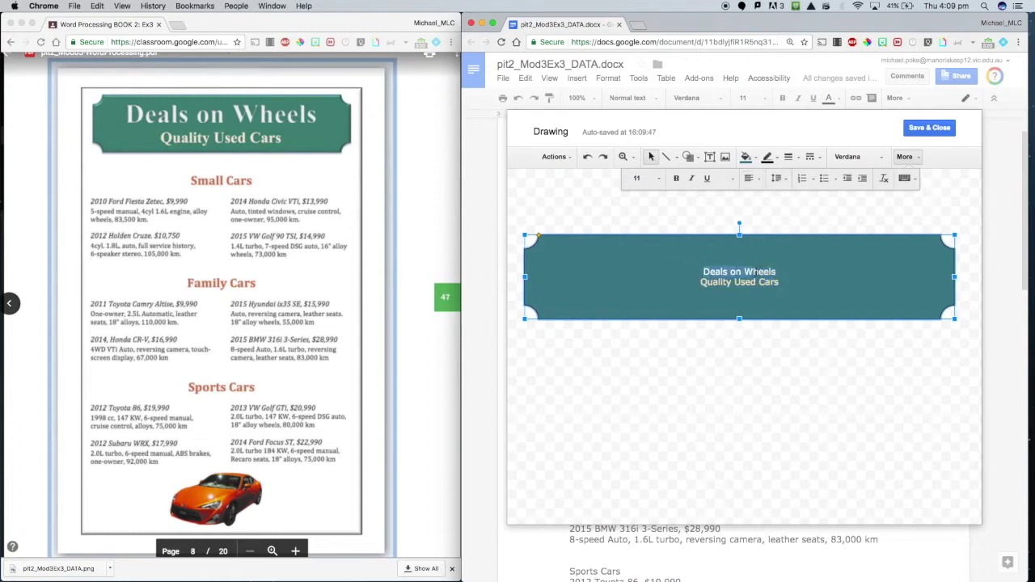
{"action": "left_click_drag", "start_coordinate": [702, 271], "coordinate": [781, 285]}
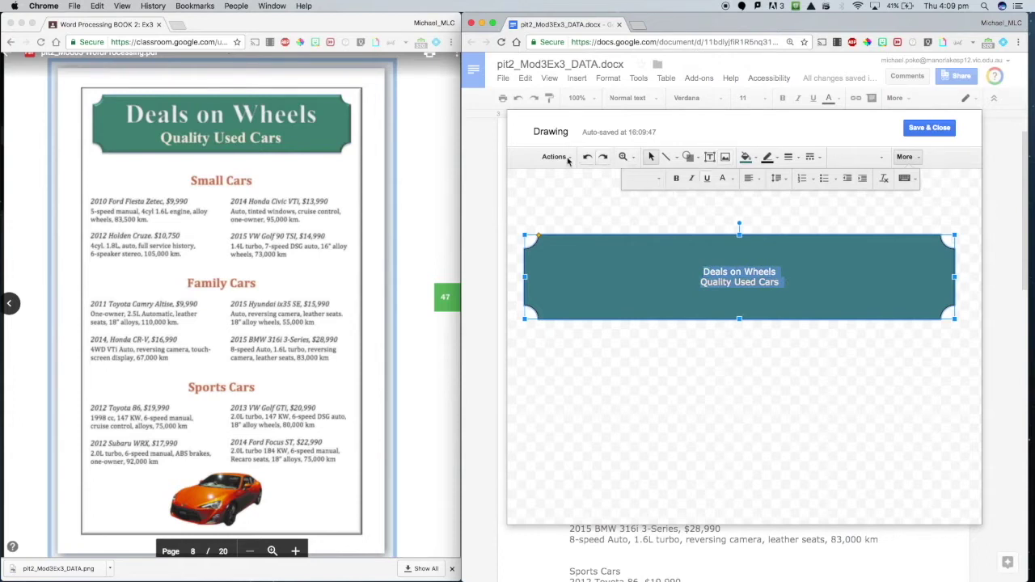
{"action": "left_click", "coordinate": [866, 159]}
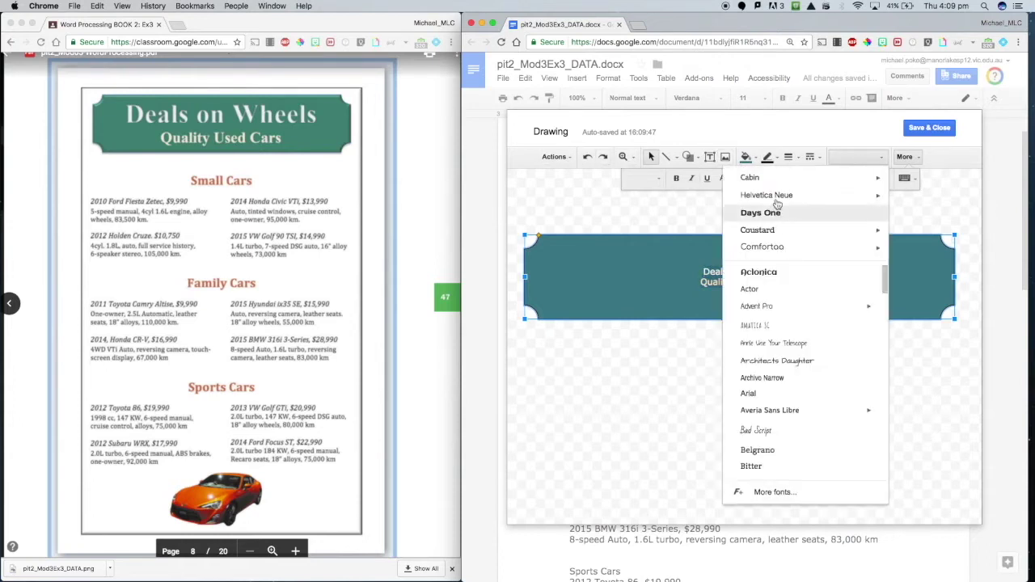
{"action": "scroll", "coordinate": [775, 332], "scroll_direction": "down", "scroll_amount": 1}
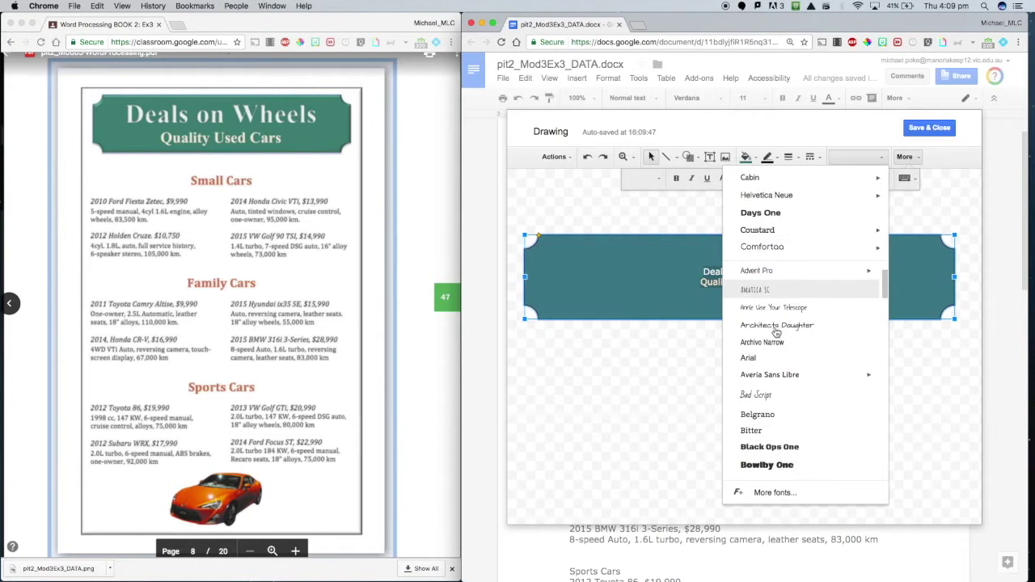
{"action": "scroll", "coordinate": [776, 331], "scroll_direction": "down", "scroll_amount": 2}
{"action": "scroll", "coordinate": [776, 331], "scroll_direction": "down", "scroll_amount": 3}
{"action": "left_click", "coordinate": [769, 325]}
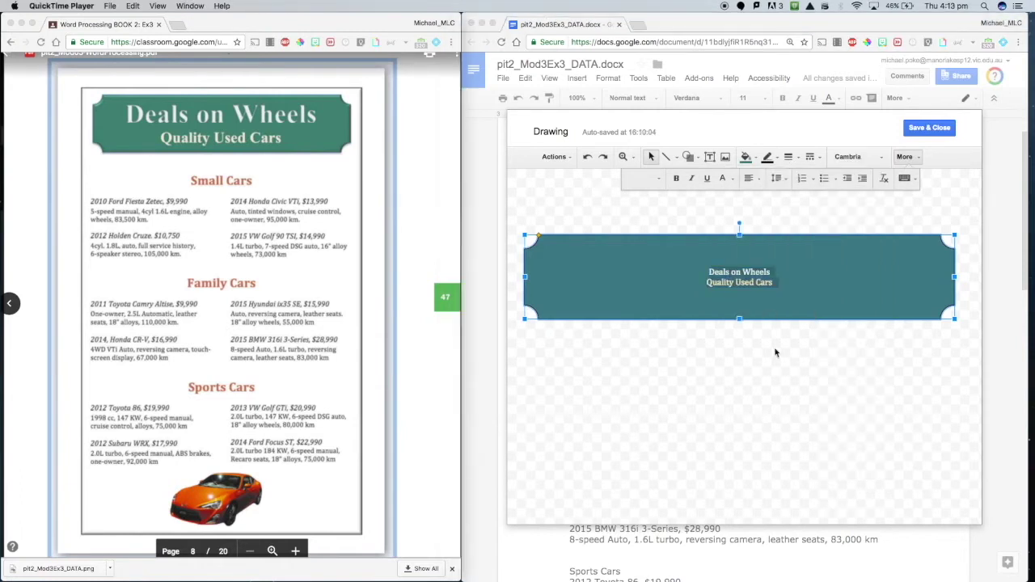
Resize the Deals on Wheels title to 48 pt, trying 72 and 60 first
{"action": "left_click", "coordinate": [749, 278]}
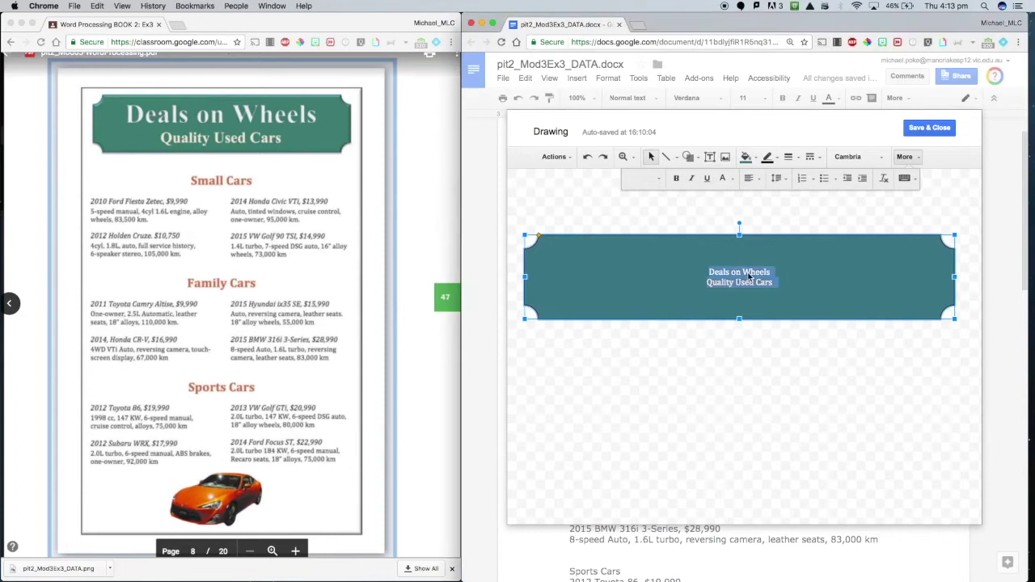
{"action": "left_click", "coordinate": [790, 275]}
{"action": "left_click_drag", "start_coordinate": [777, 282], "coordinate": [721, 270]}
{"action": "triple_click", "coordinate": [717, 271]}
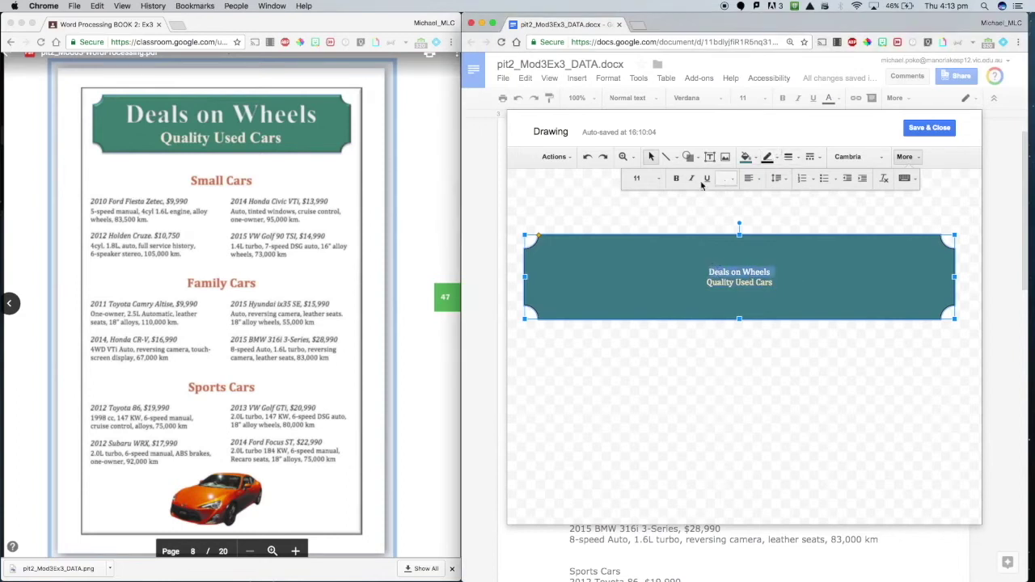
{"action": "left_click", "coordinate": [658, 179]}
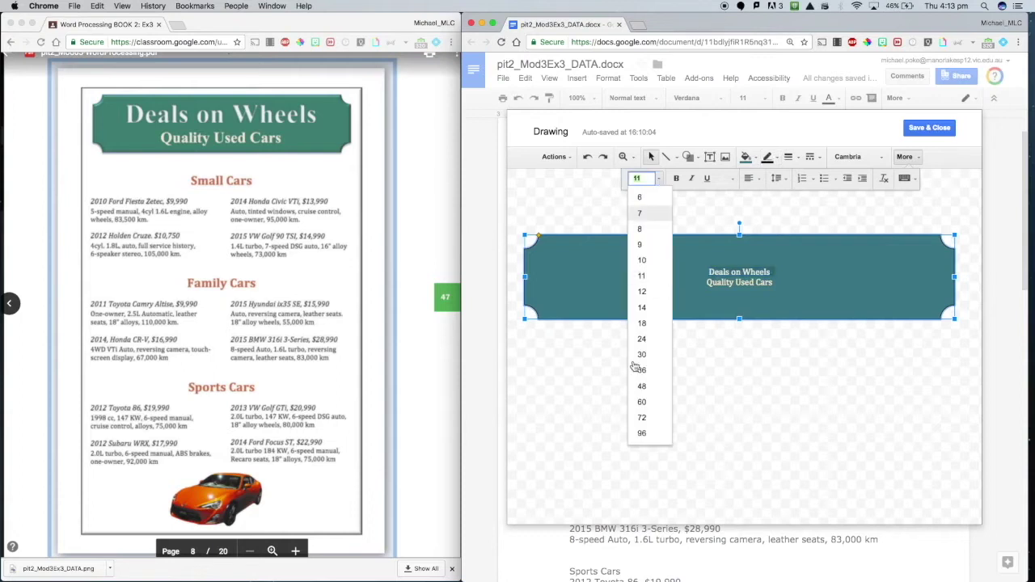
{"action": "left_click", "coordinate": [641, 416]}
{"action": "left_click", "coordinate": [663, 260]}
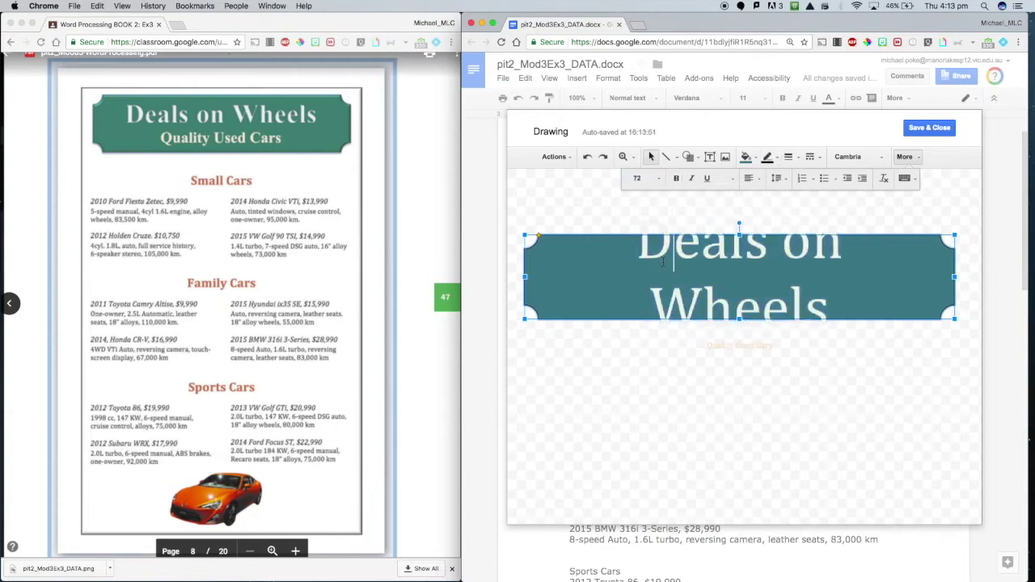
{"action": "triple_click", "coordinate": [663, 261]}
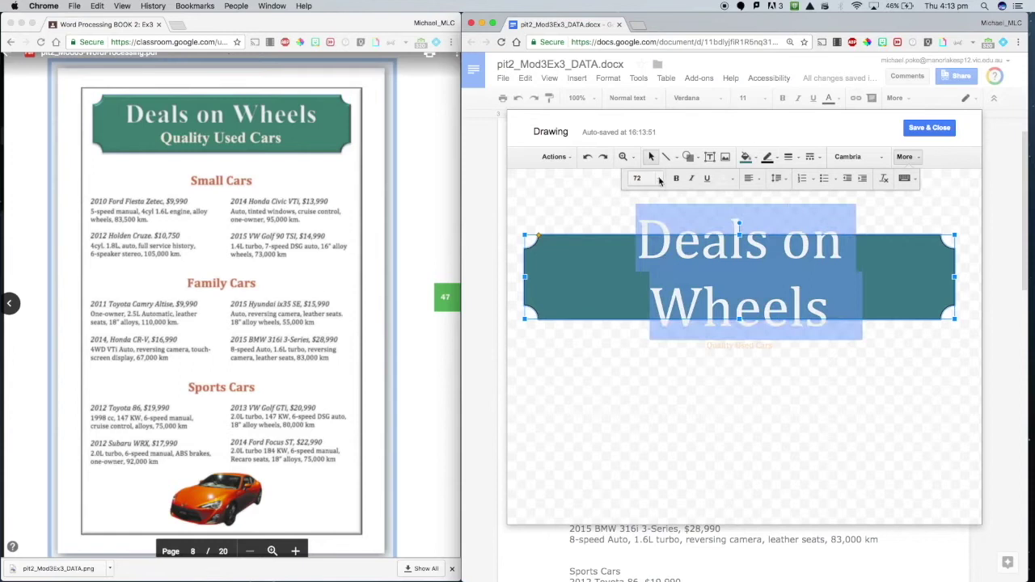
{"action": "left_click", "coordinate": [658, 179]}
{"action": "left_click", "coordinate": [644, 401]}
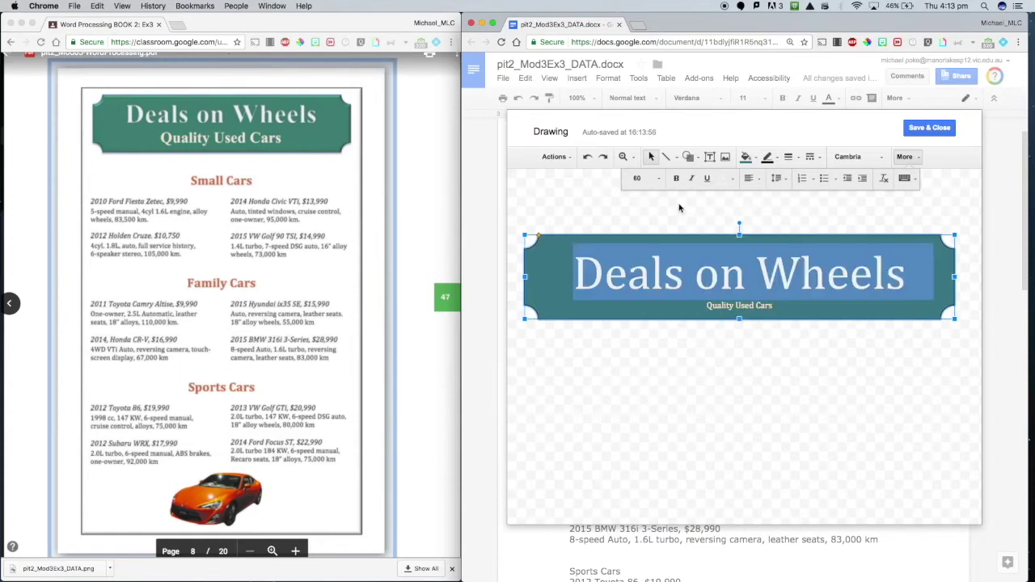
{"action": "left_click", "coordinate": [658, 179]}
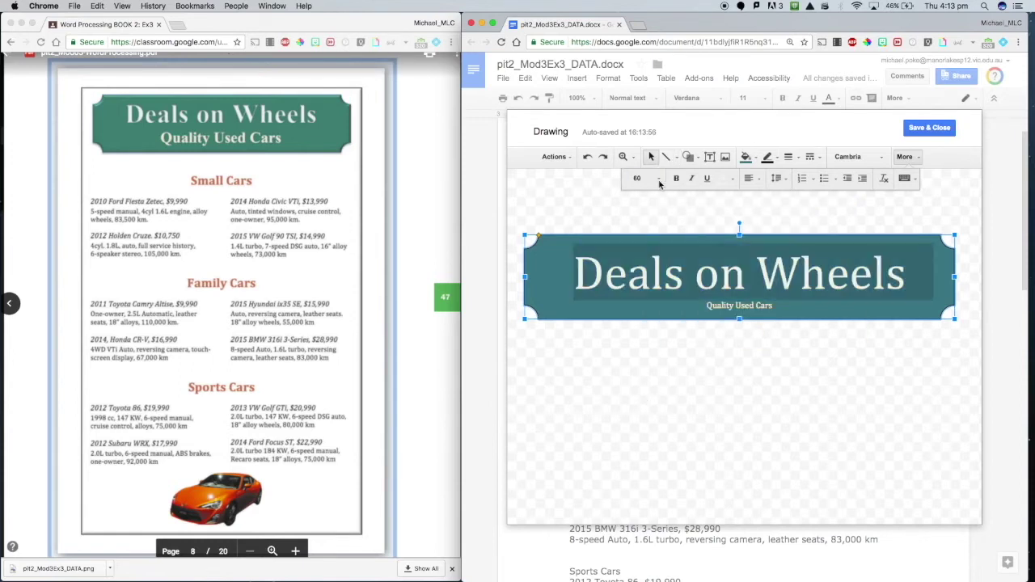
{"action": "left_click", "coordinate": [642, 385]}
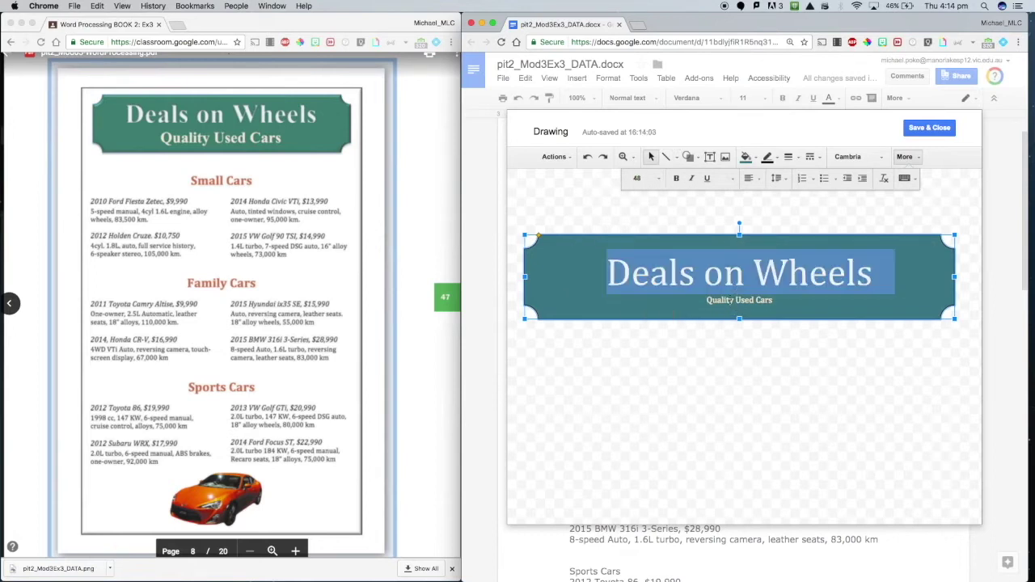
Set the Quality Used Cars subtitle to 24 pt and deselect the text box
{"action": "triple_click", "coordinate": [731, 300]}
{"action": "left_click", "coordinate": [659, 178]}
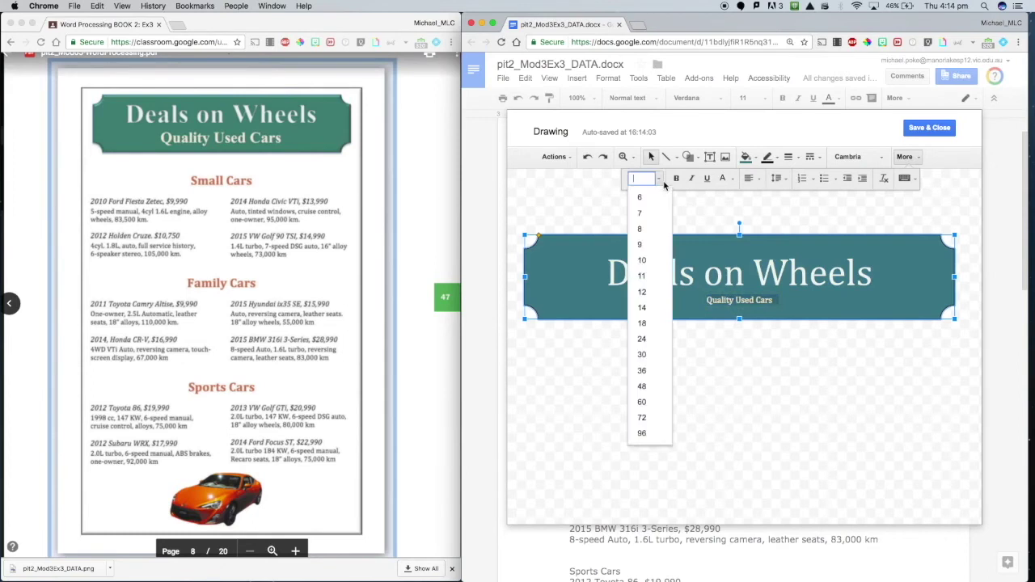
{"action": "left_click", "coordinate": [651, 339]}
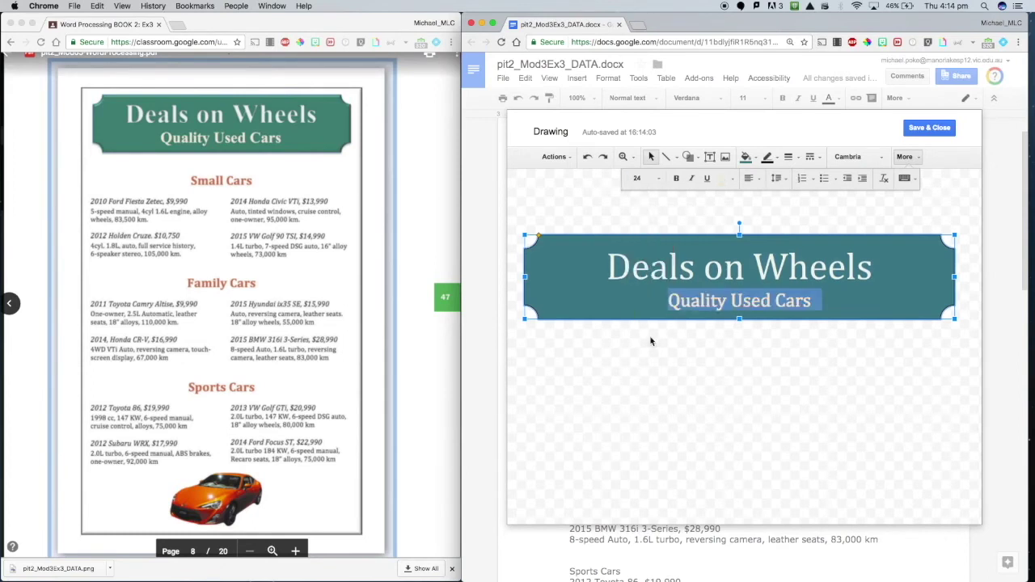
{"action": "left_click", "coordinate": [672, 338]}
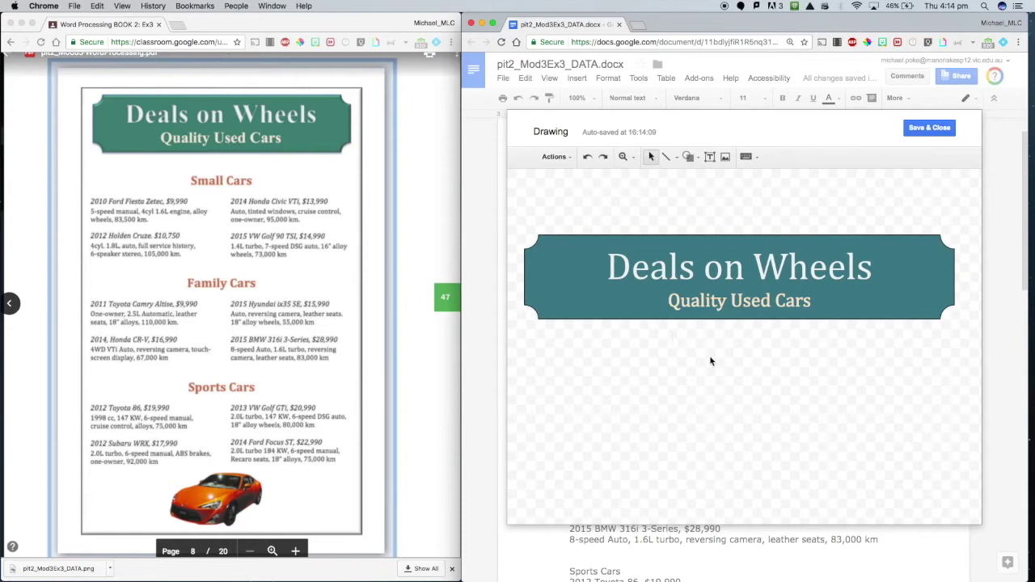
Save the banner drawing into the document and add a blank line above Small Cars
{"action": "left_click", "coordinate": [938, 130]}
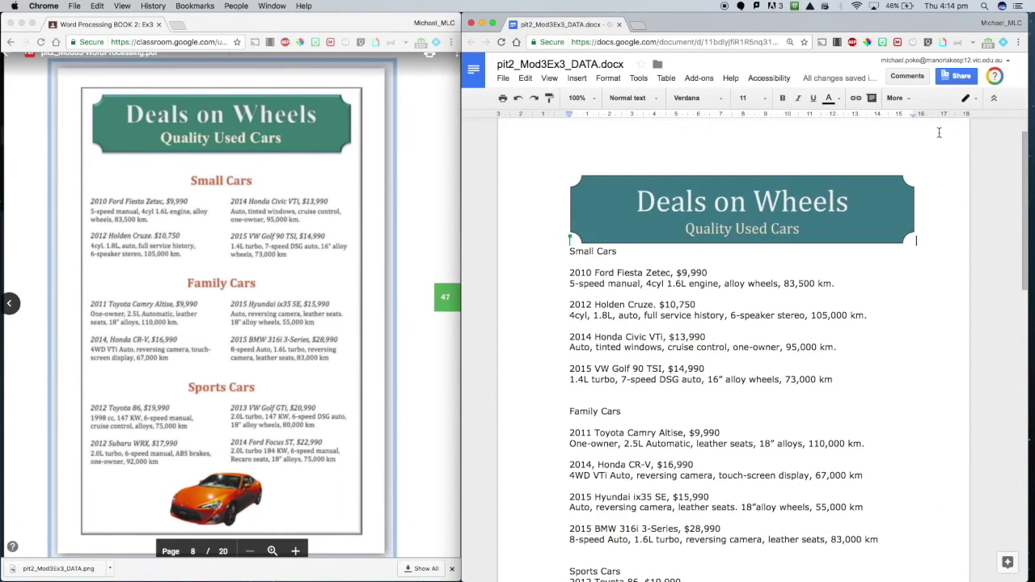
{"action": "left_click", "coordinate": [570, 252]}
{"action": "key", "text": "Return"}
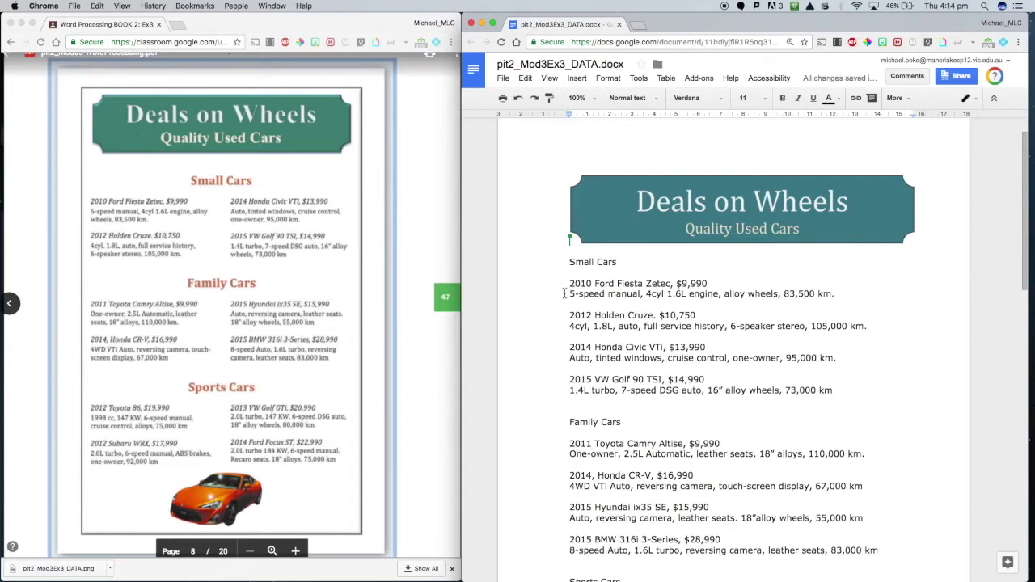
Set the Small Cars heading to 16 pt, then select the whole document
{"action": "triple_click", "coordinate": [578, 262]}
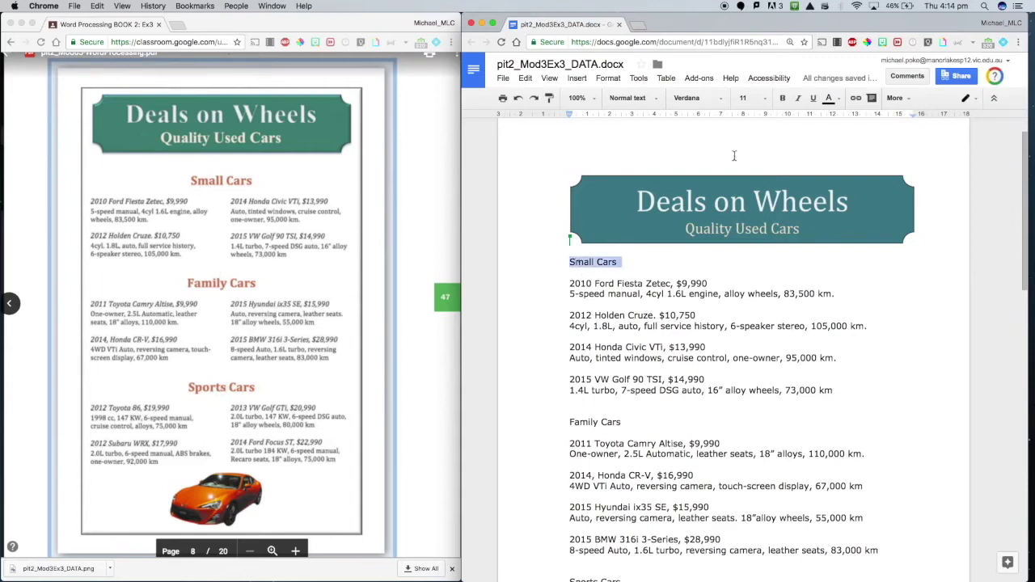
{"action": "left_click", "coordinate": [760, 100]}
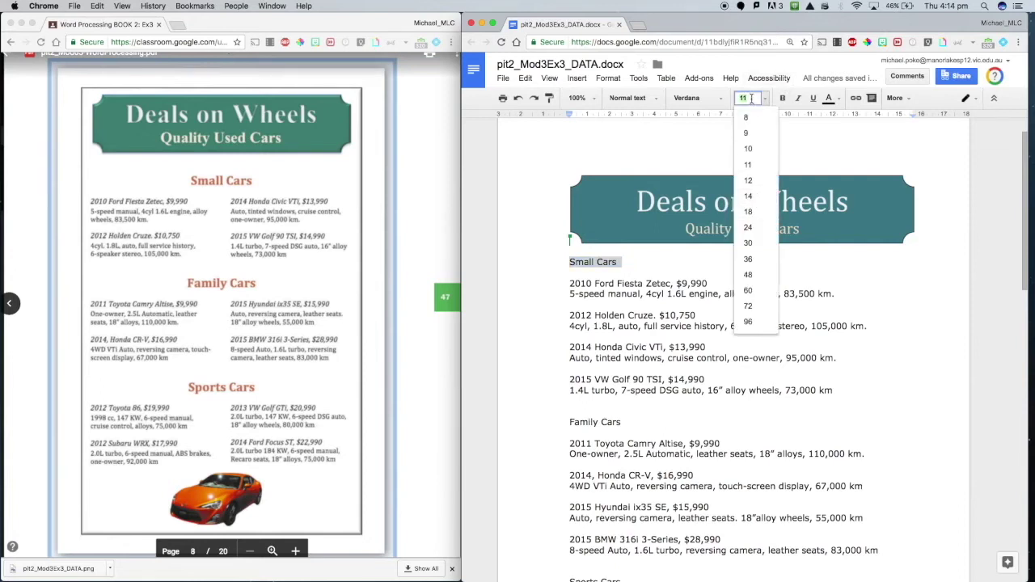
{"action": "type", "text": "16"}
{"action": "key", "text": "Return"}
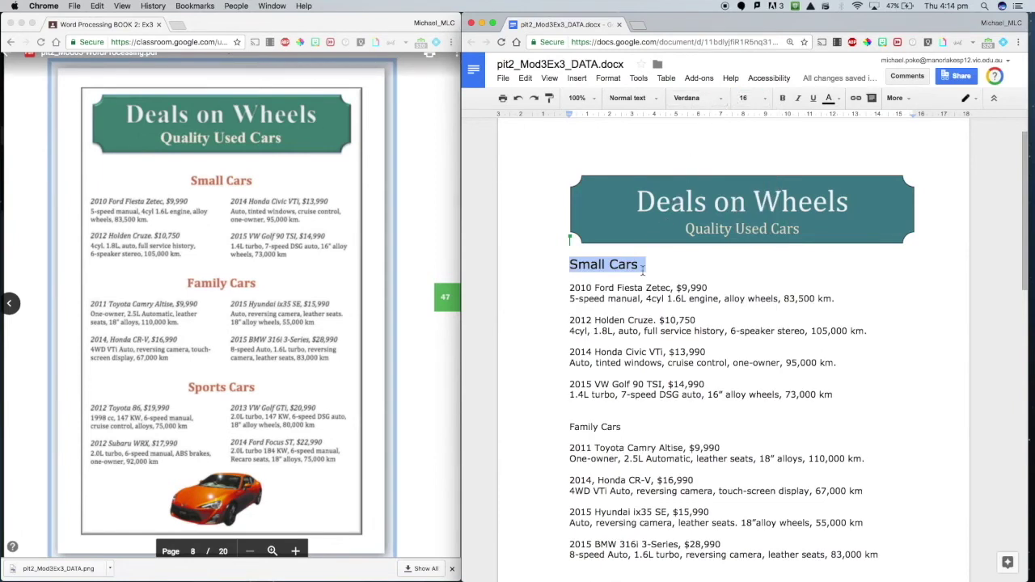
{"action": "key", "text": "ctrl+a"}
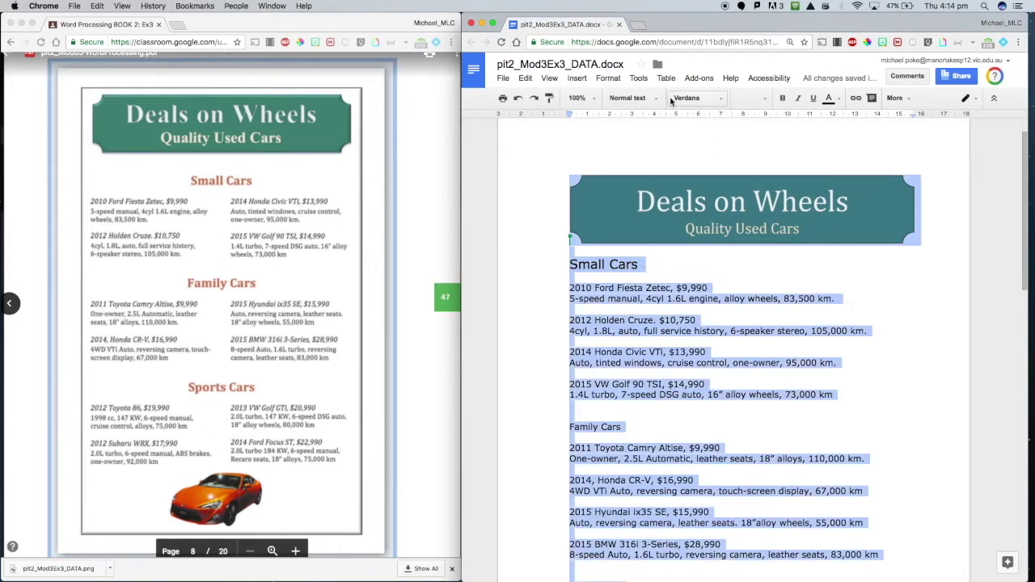
Apply the Cambria font to the entire document
{"action": "left_click", "coordinate": [693, 98]}
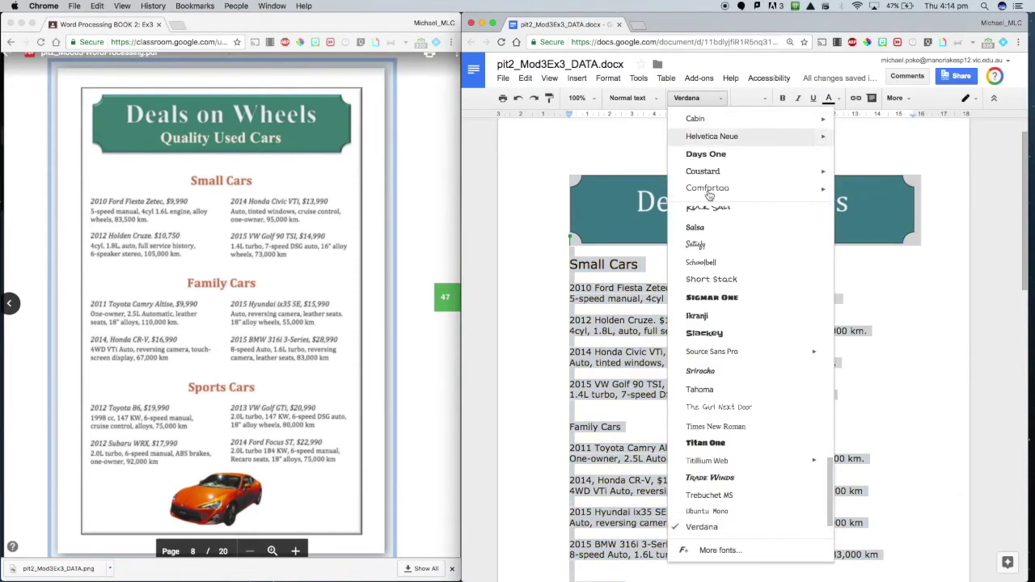
{"action": "scroll", "coordinate": [703, 342], "scroll_direction": "down", "scroll_amount": 1}
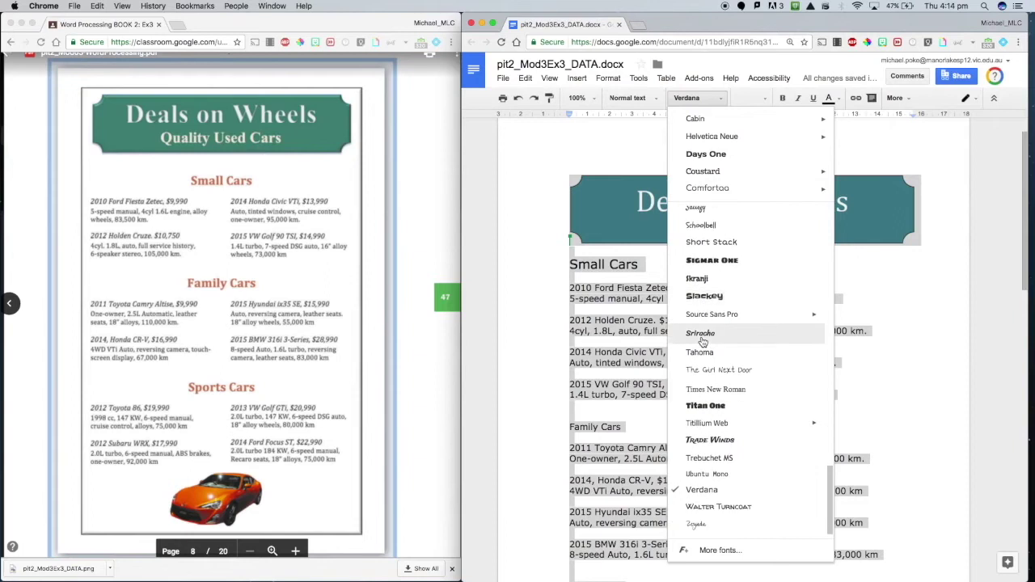
{"action": "scroll", "coordinate": [703, 343], "scroll_direction": "up", "scroll_amount": 5}
{"action": "scroll", "coordinate": [708, 351], "scroll_direction": "up", "scroll_amount": 5}
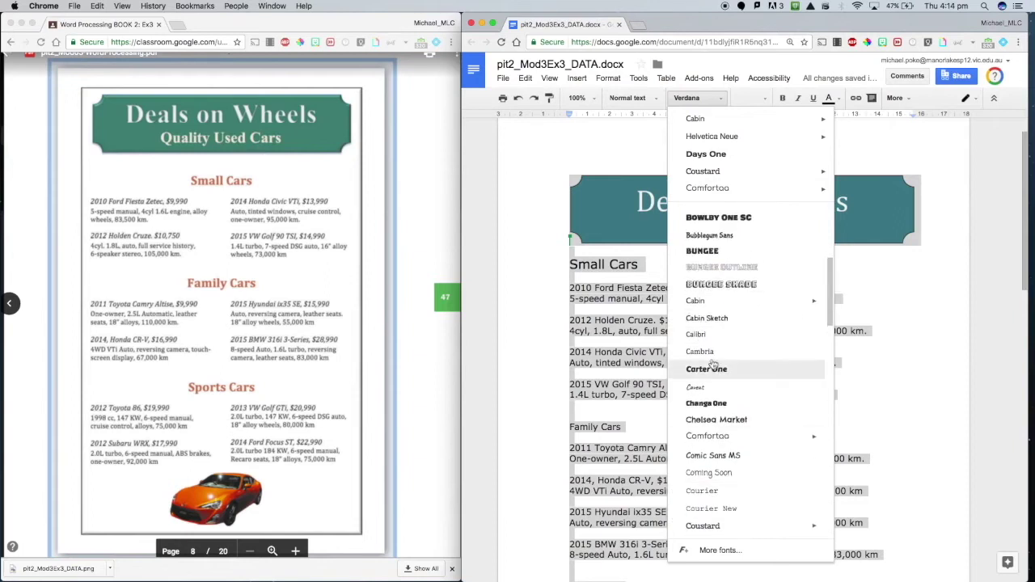
{"action": "left_click", "coordinate": [700, 352]}
Make the Small Cars heading orange, bold and centred
{"action": "left_click", "coordinate": [655, 265]}
{"action": "double_click", "coordinate": [605, 265]}
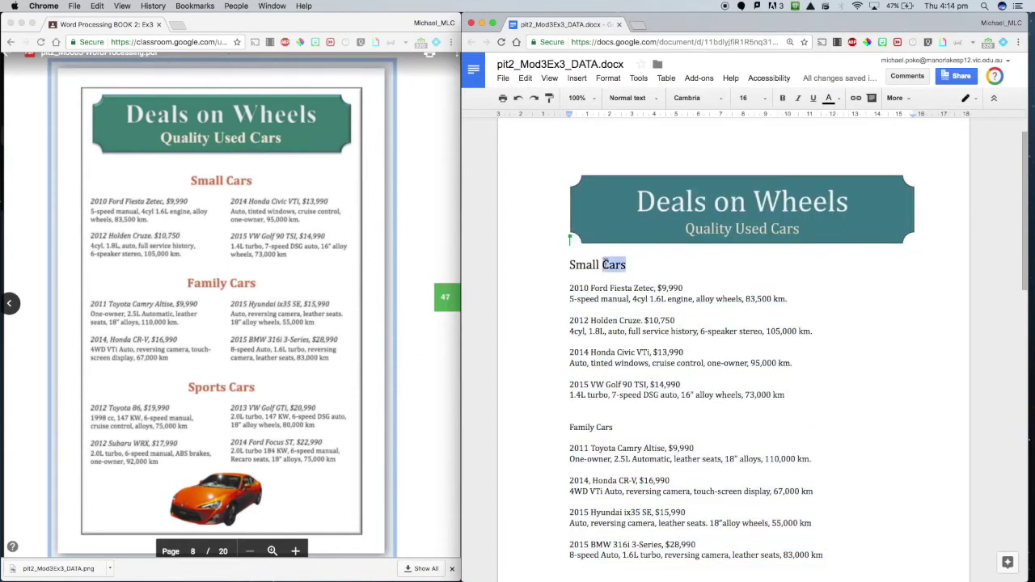
{"action": "triple_click", "coordinate": [604, 264]}
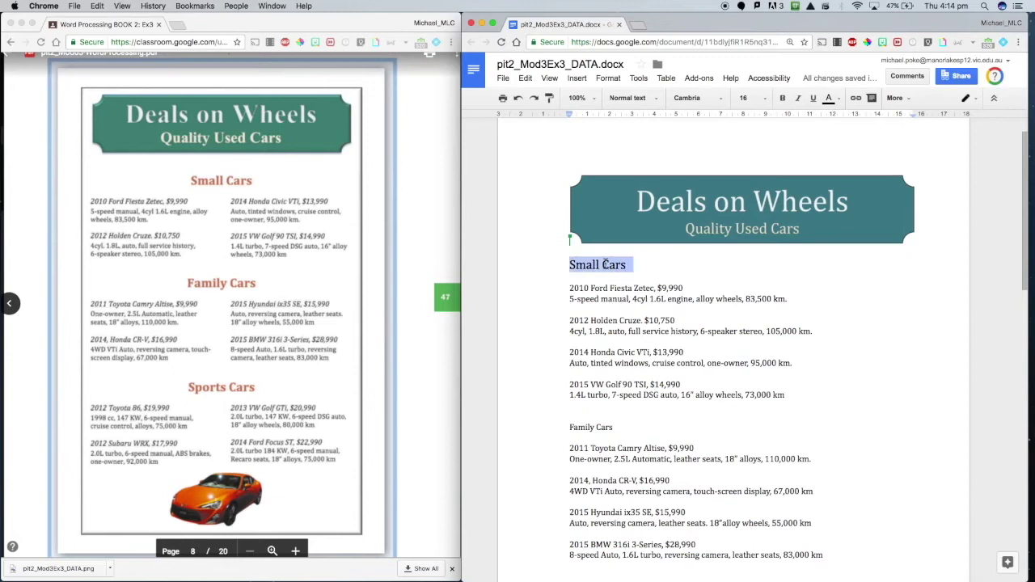
{"action": "left_click", "coordinate": [829, 99]}
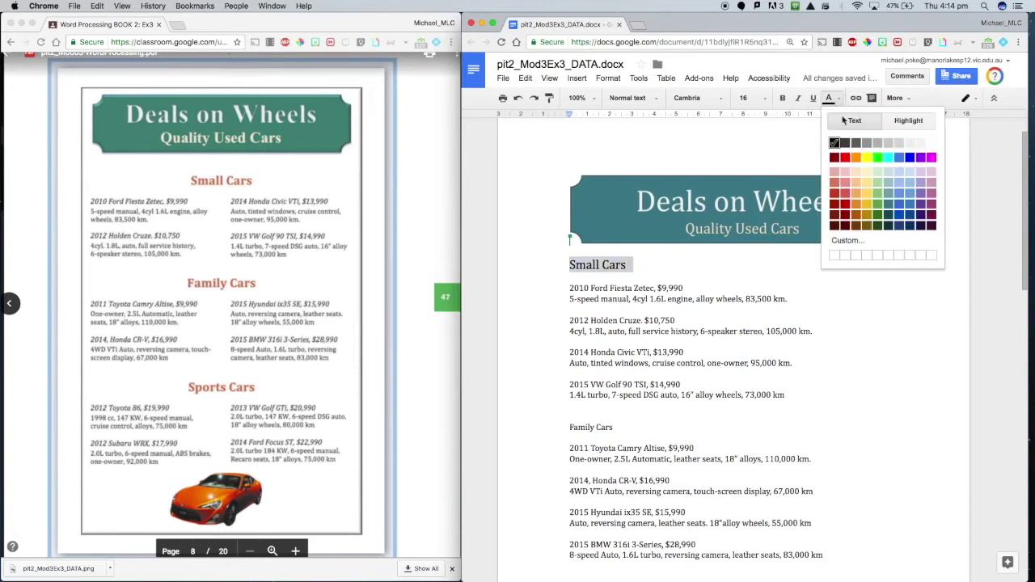
{"action": "left_click", "coordinate": [845, 194]}
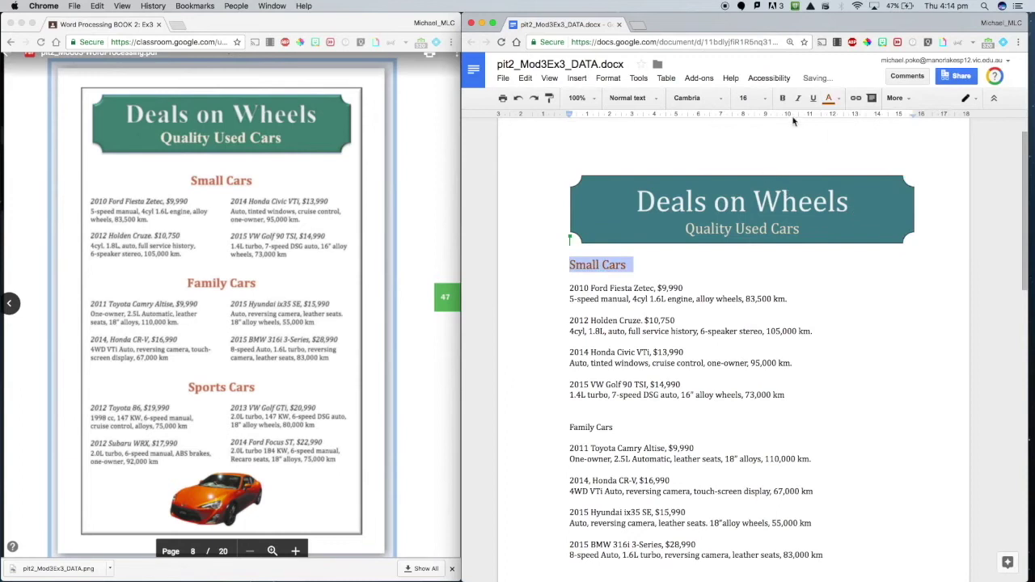
{"action": "left_click", "coordinate": [782, 98]}
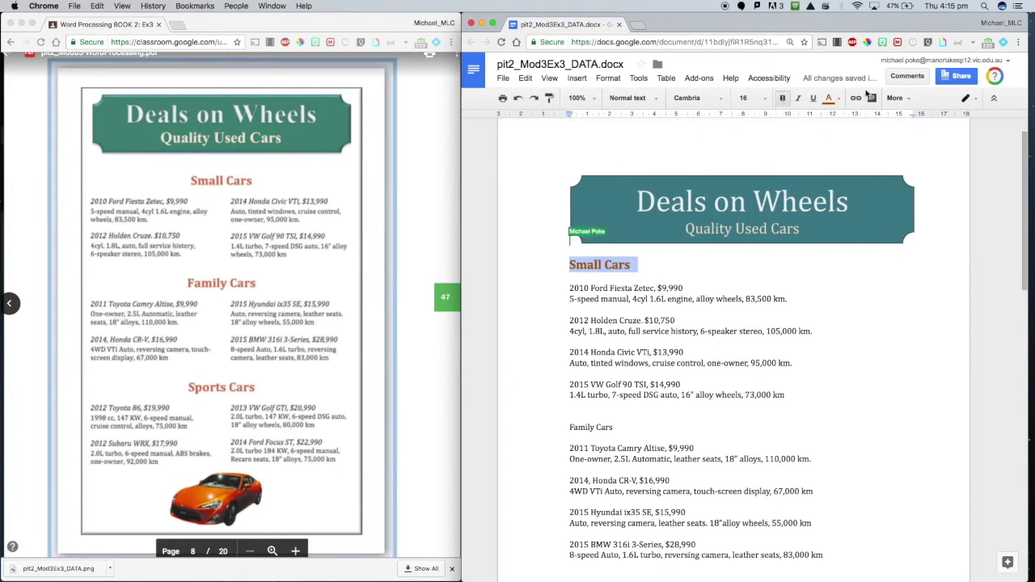
{"action": "left_click", "coordinate": [894, 98]}
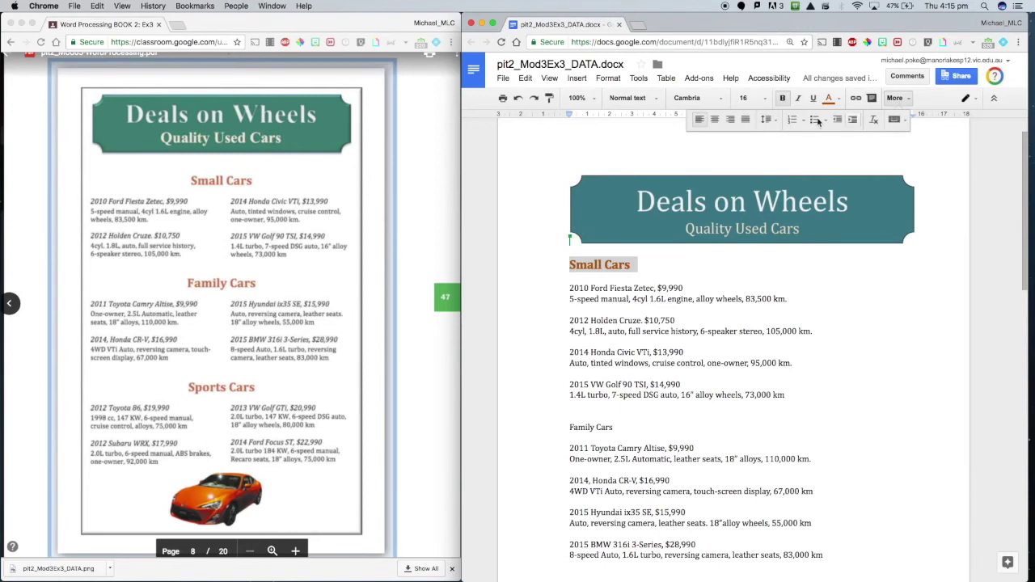
{"action": "left_click", "coordinate": [715, 121]}
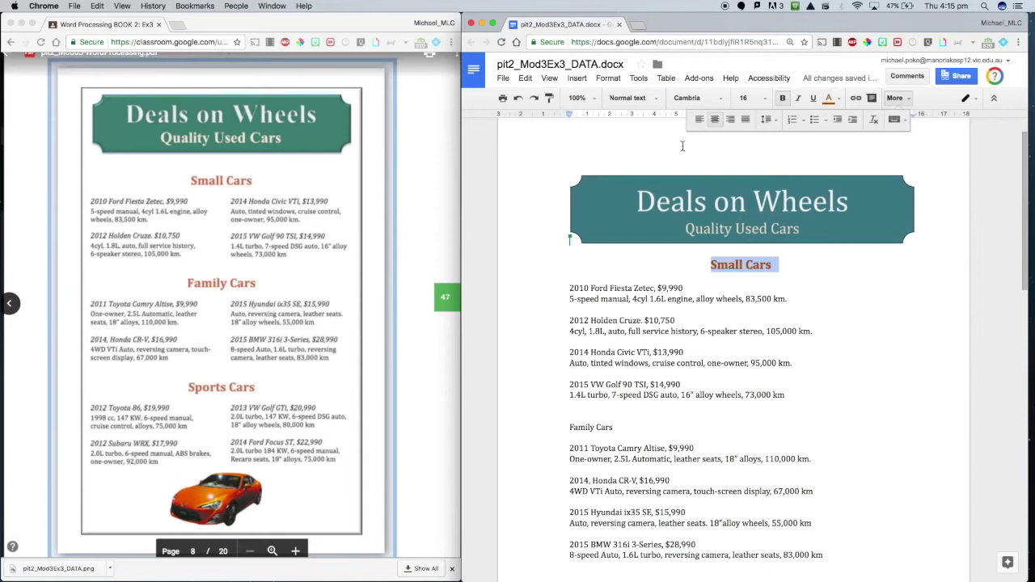
Update the Heading 2 style to match the orange, bold, centred Cambria Small Cars heading
{"action": "left_click", "coordinate": [647, 98]}
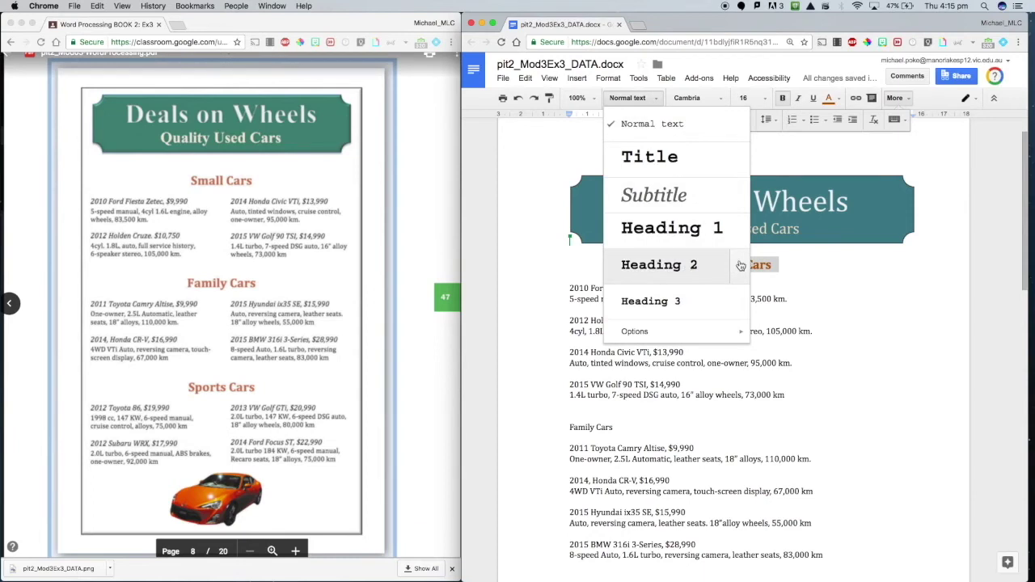
{"action": "mouse_move", "coordinate": [739, 265]}
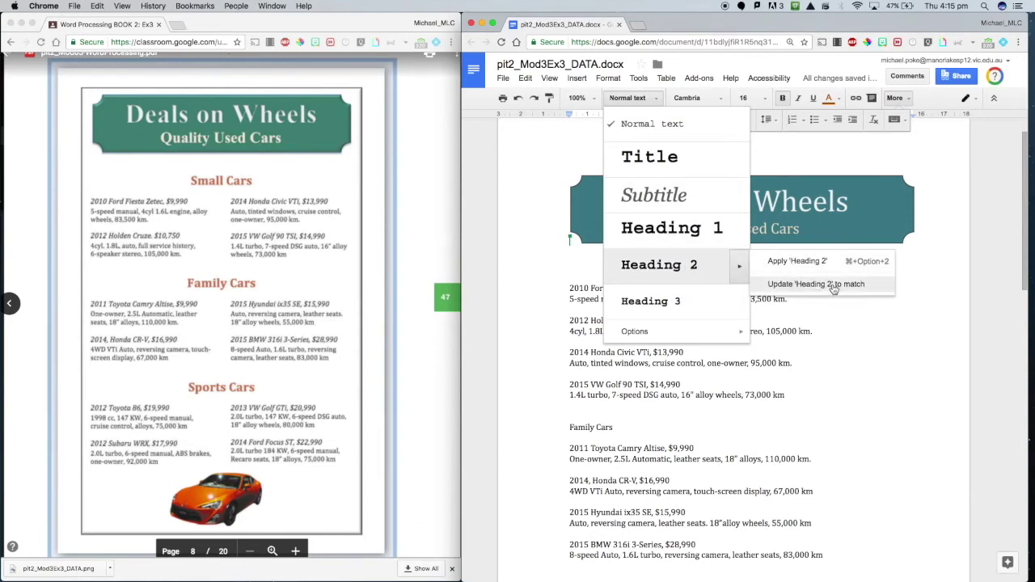
{"action": "left_click", "coordinate": [686, 271]}
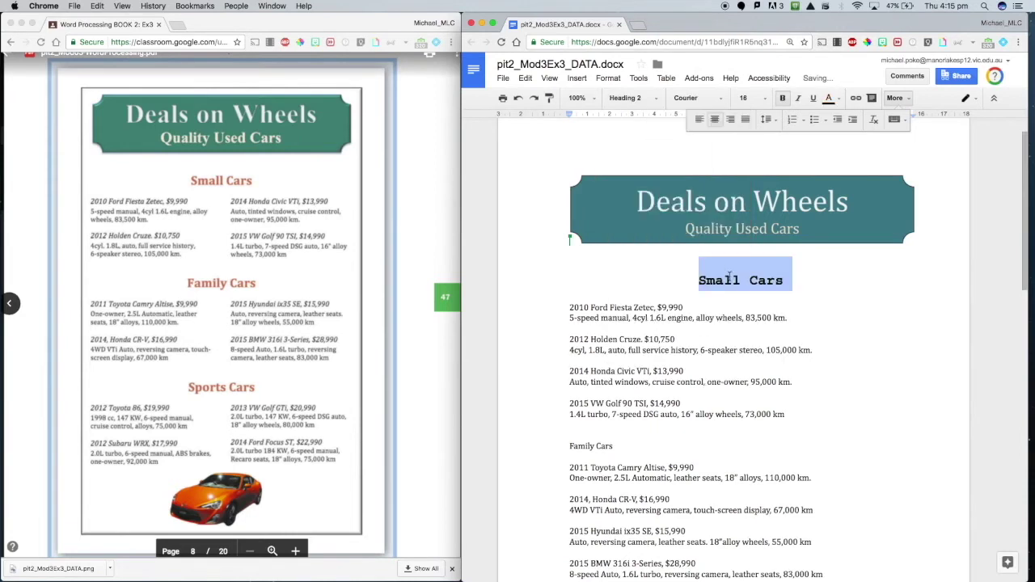
{"action": "key", "text": "super+z"}
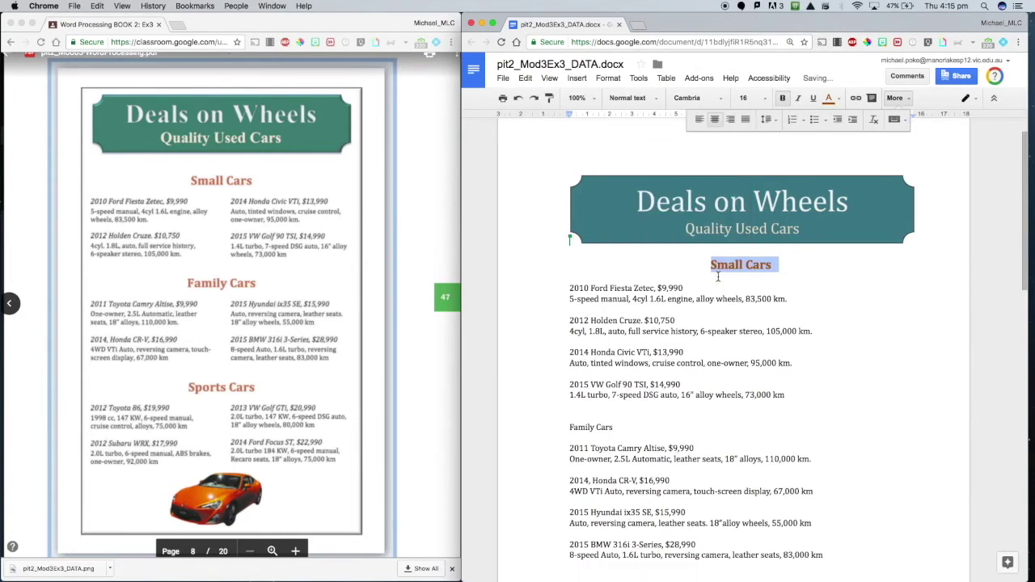
{"action": "left_click", "coordinate": [652, 98]}
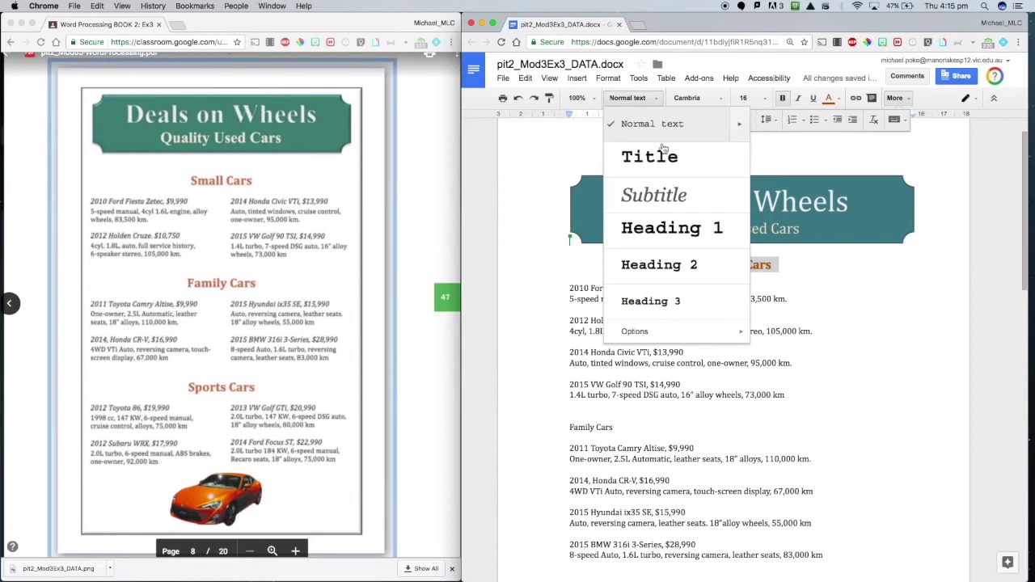
{"action": "mouse_move", "coordinate": [738, 266]}
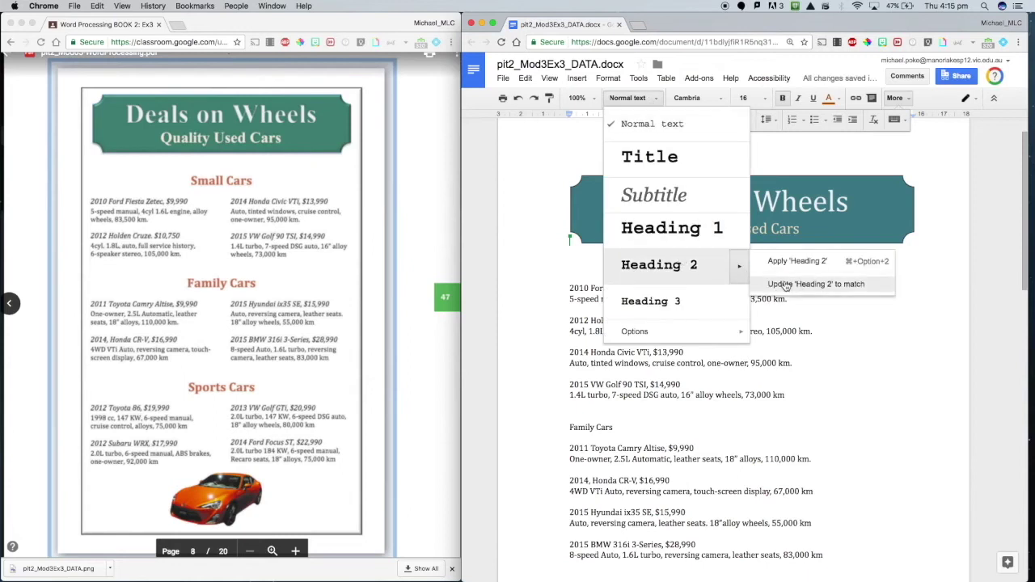
{"action": "left_click", "coordinate": [782, 283]}
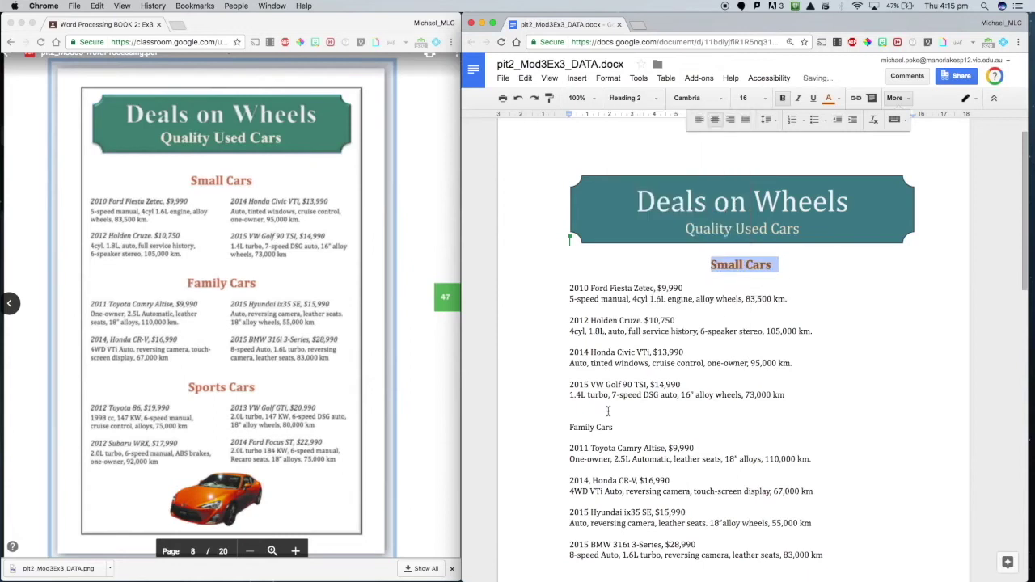
{"action": "left_click", "coordinate": [587, 426]}
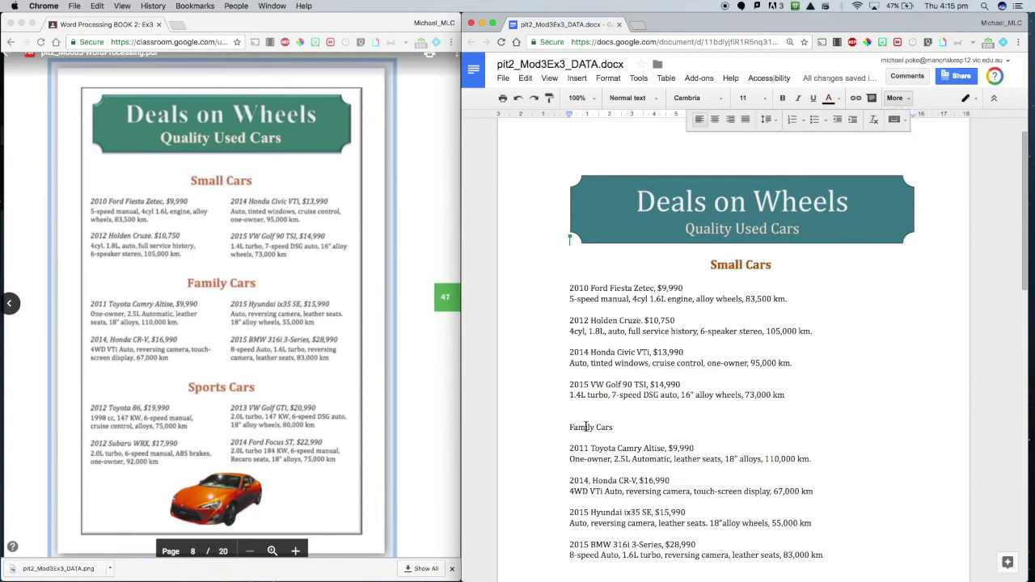
Apply the Heading 2 style to the Family Cars and Sports Cars headings
{"action": "left_click", "coordinate": [639, 100]}
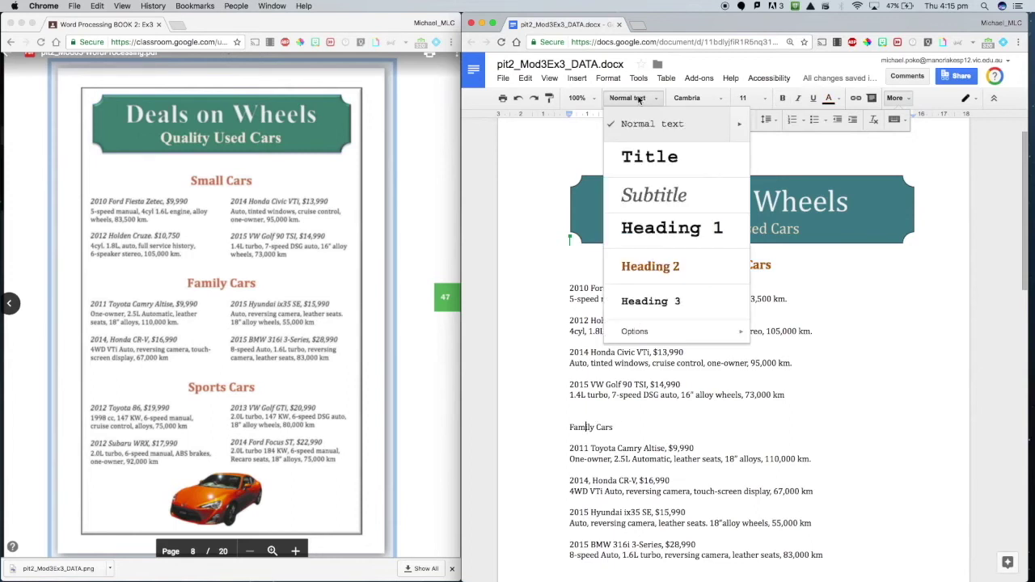
{"action": "left_click", "coordinate": [665, 277]}
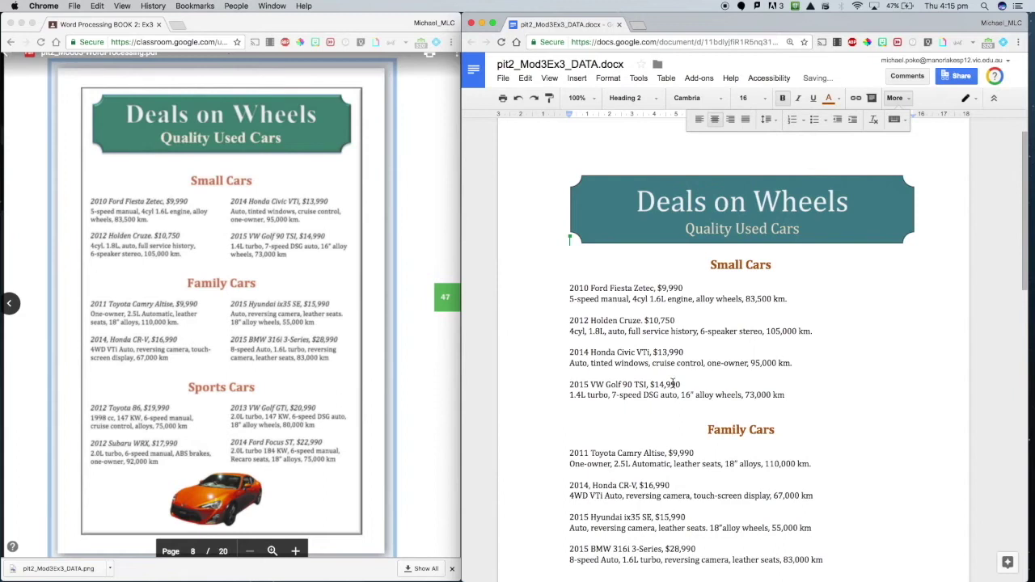
{"action": "scroll", "coordinate": [672, 380], "scroll_direction": "down", "scroll_amount": 3}
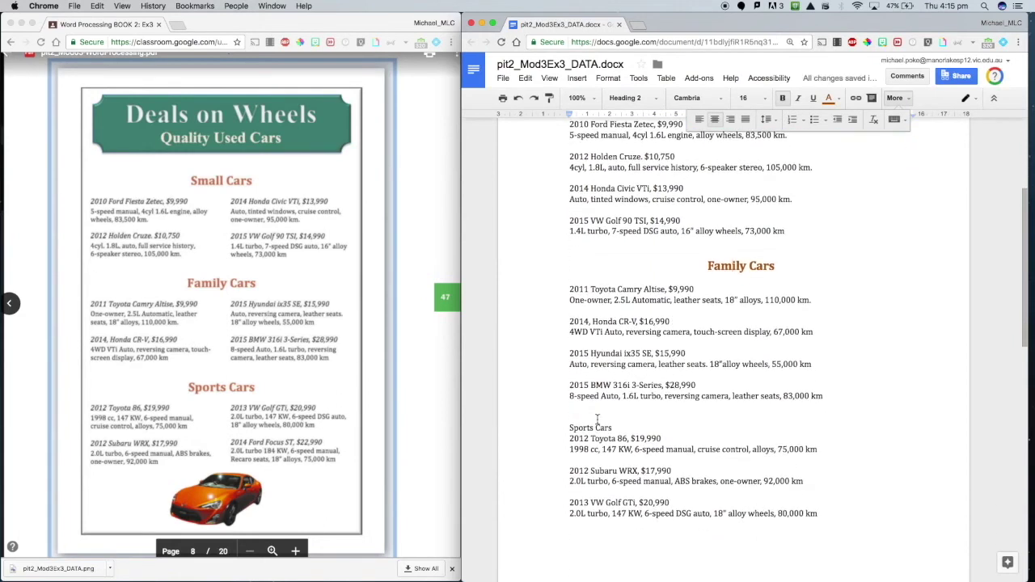
{"action": "left_click", "coordinate": [590, 427]}
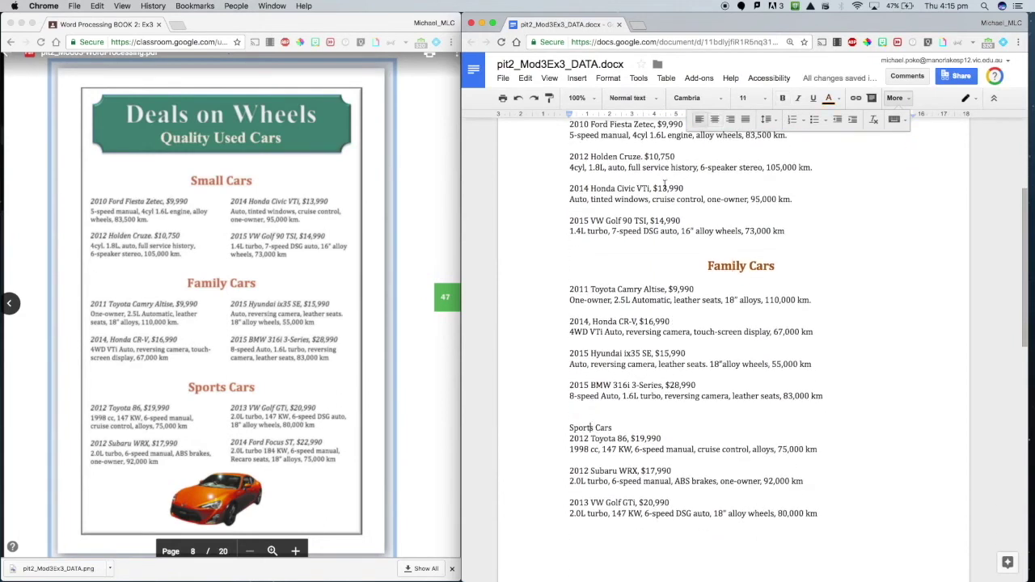
{"action": "left_click", "coordinate": [642, 98]}
{"action": "left_click", "coordinate": [651, 272]}
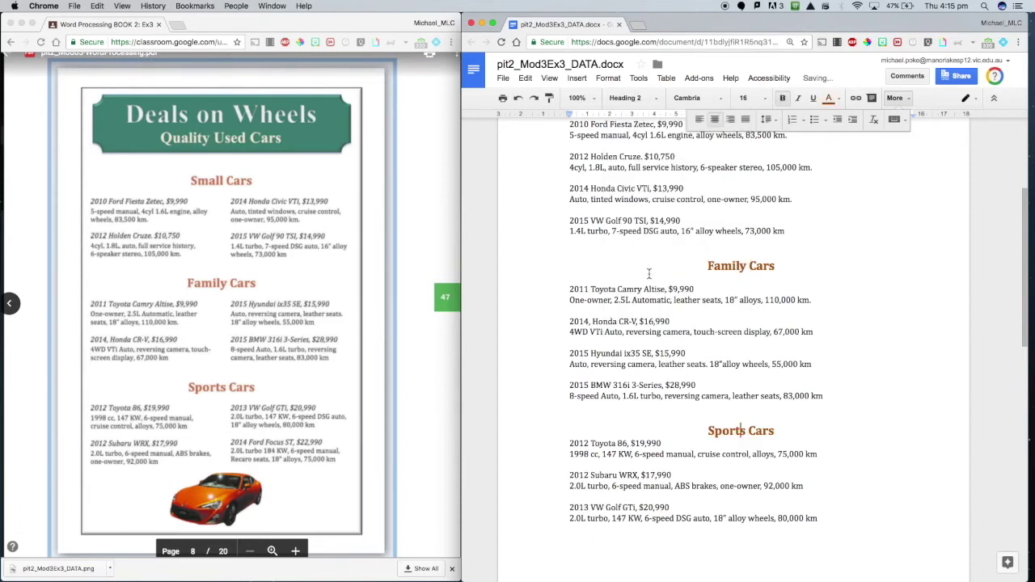
{"action": "left_click", "coordinate": [789, 432]}
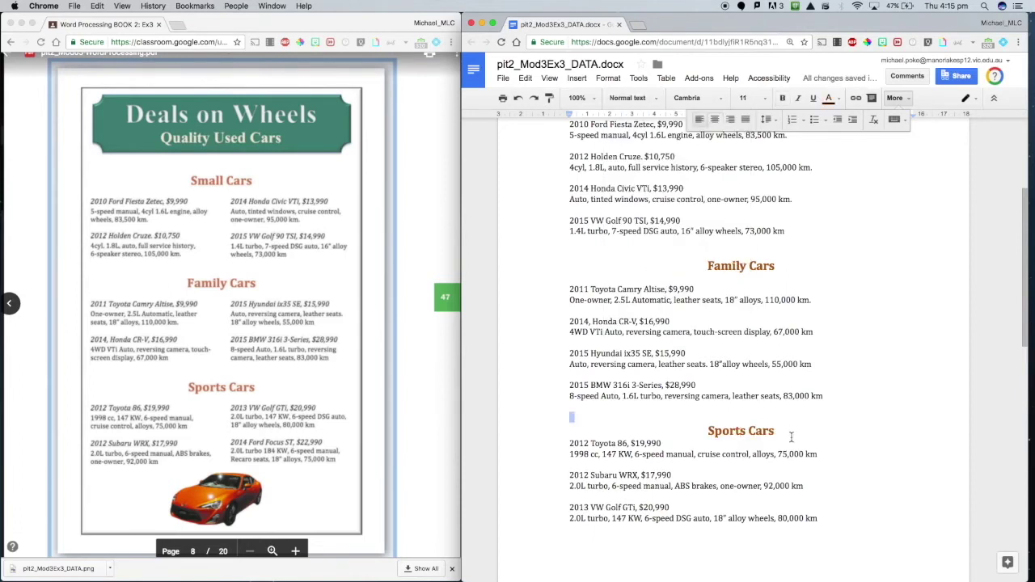
{"action": "left_click", "coordinate": [791, 437]}
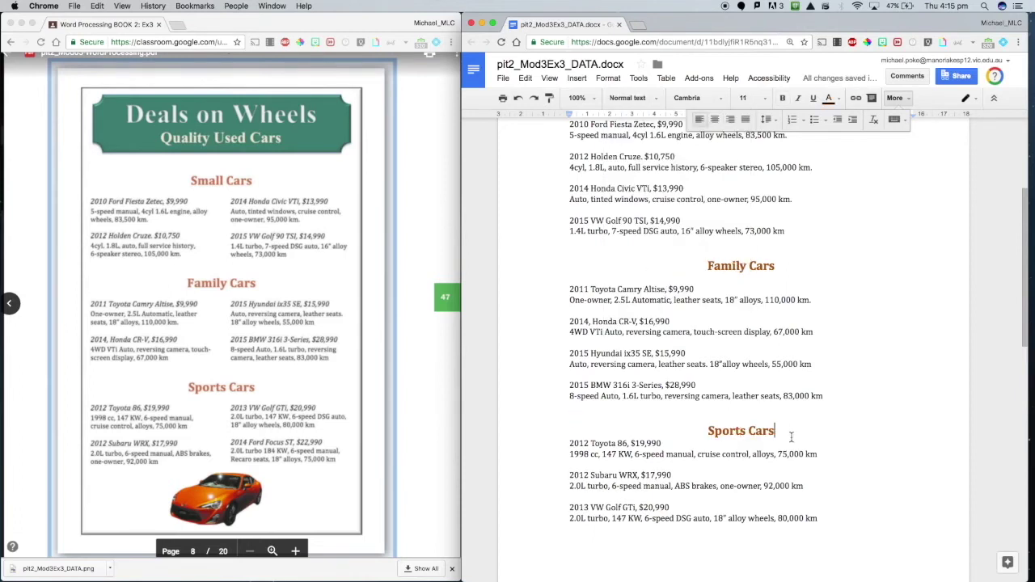
Insert a blank line above the 2012 Toyota 86 entry and select the Ford Fiesta Zetec title
{"action": "left_click", "coordinate": [569, 443]}
{"action": "key", "text": "Return"}
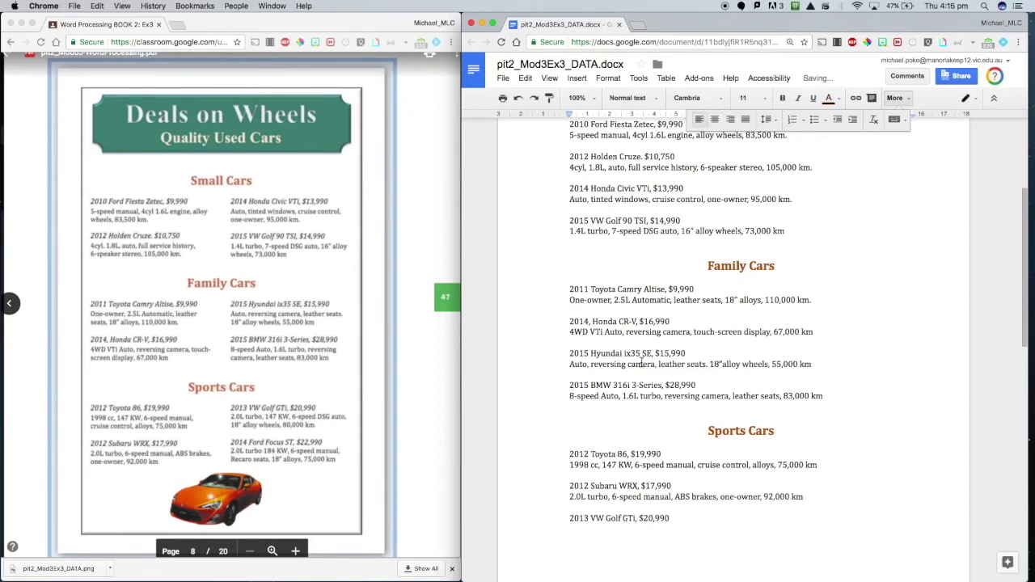
{"action": "scroll", "coordinate": [641, 363], "scroll_direction": "up", "scroll_amount": 2}
{"action": "scroll", "coordinate": [641, 363], "scroll_direction": "up", "scroll_amount": 1}
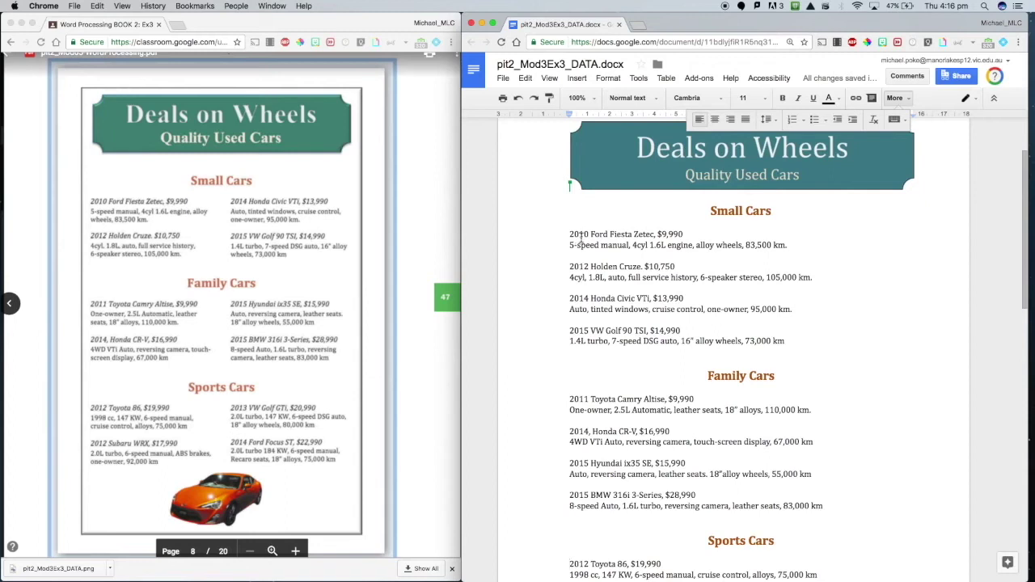
{"action": "left_click_drag", "start_coordinate": [569, 234], "coordinate": [684, 233]}
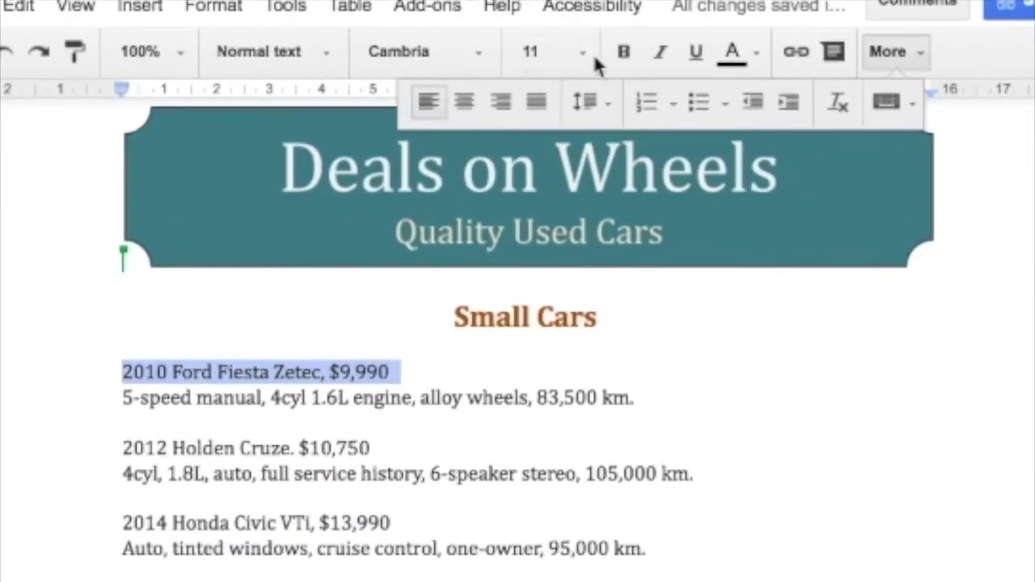
Italicise the Small and Family Cars titles, from Ford Fiesta Zetec to BMW 316i
{"action": "left_click", "coordinate": [661, 53]}
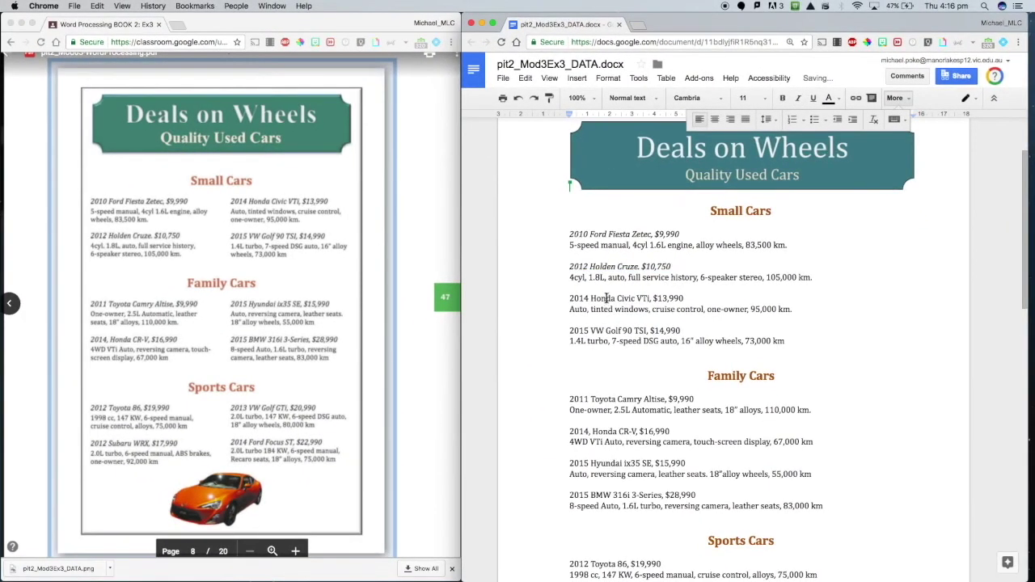
{"action": "triple_click", "coordinate": [606, 298]}
{"action": "key", "text": "ctrl+i"}
{"action": "triple_click", "coordinate": [615, 331]}
{"action": "key", "text": "ctrl+i"}
{"action": "triple_click", "coordinate": [622, 399]}
{"action": "key", "text": "ctrl+i"}
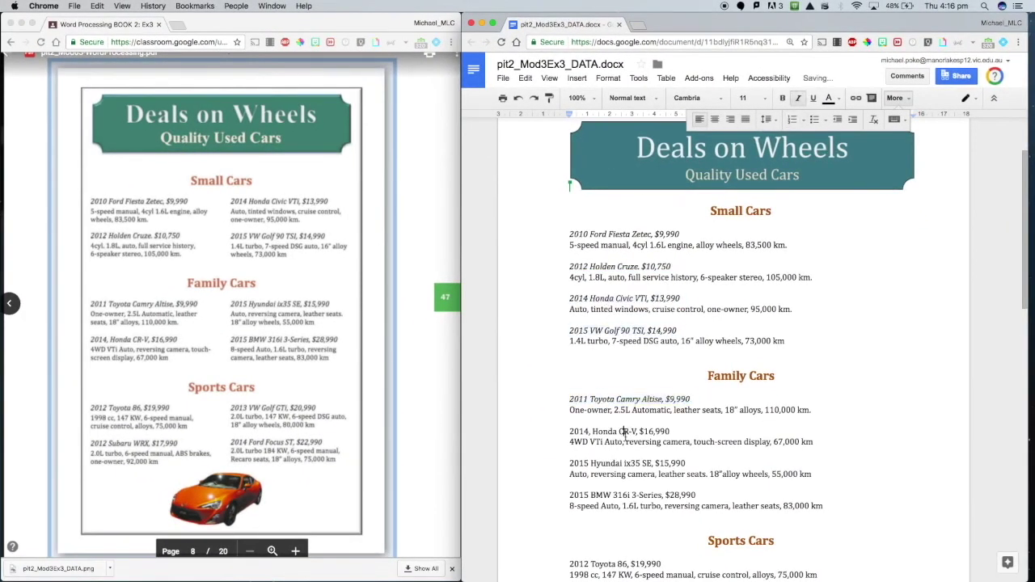
{"action": "triple_click", "coordinate": [623, 432]}
{"action": "key", "text": "ctrl+i"}
{"action": "triple_click", "coordinate": [612, 463]}
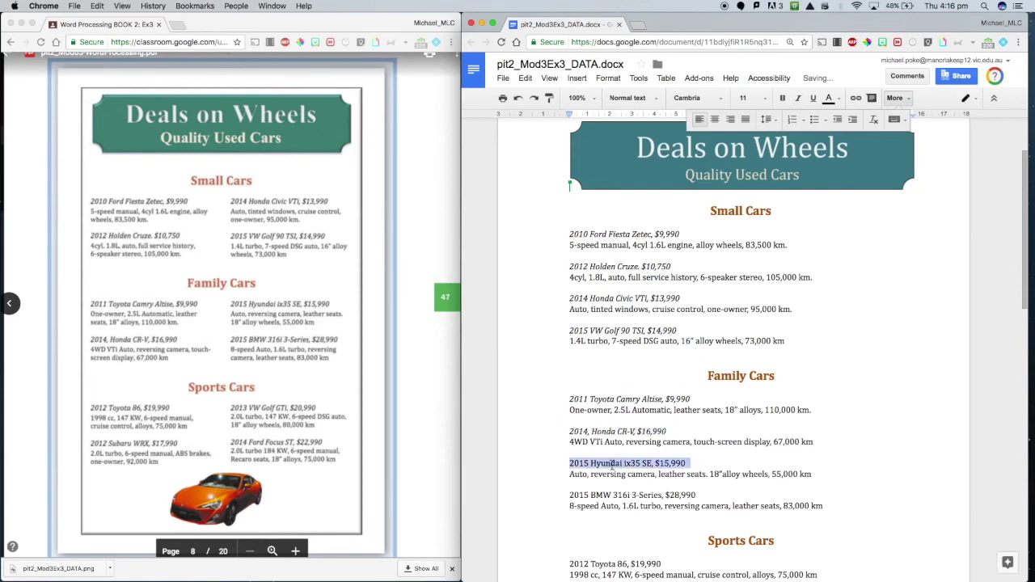
{"action": "left_click", "coordinate": [799, 100]}
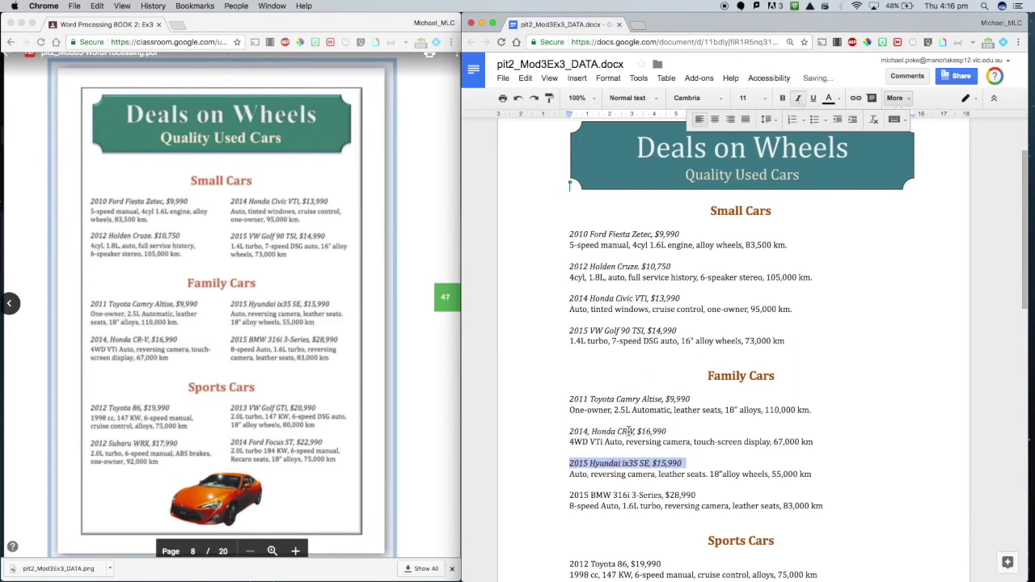
{"action": "triple_click", "coordinate": [596, 494]}
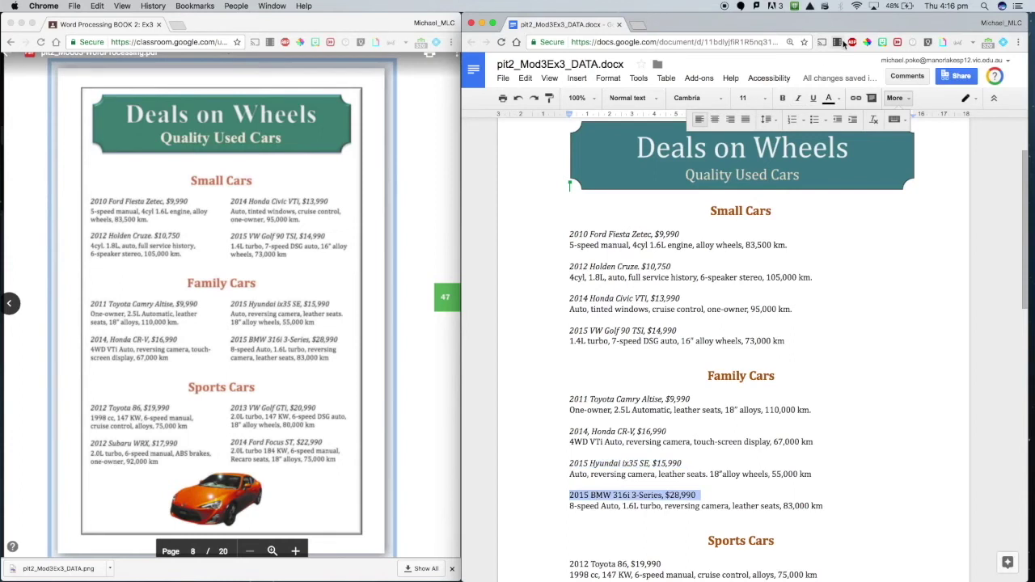
{"action": "left_click", "coordinate": [799, 100]}
Italicise the Sports Cars titles: Toyota 86, Subaru WRX, VW Golf GTi and Ford Focus ST
{"action": "scroll", "coordinate": [659, 398], "scroll_direction": "down", "scroll_amount": 5}
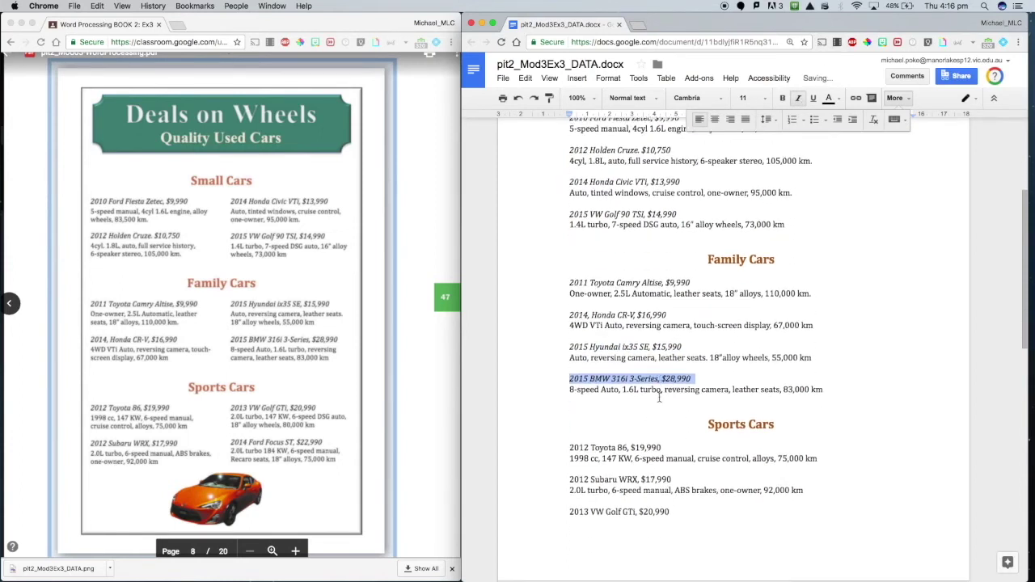
{"action": "triple_click", "coordinate": [629, 421]}
{"action": "left_click", "coordinate": [799, 98]}
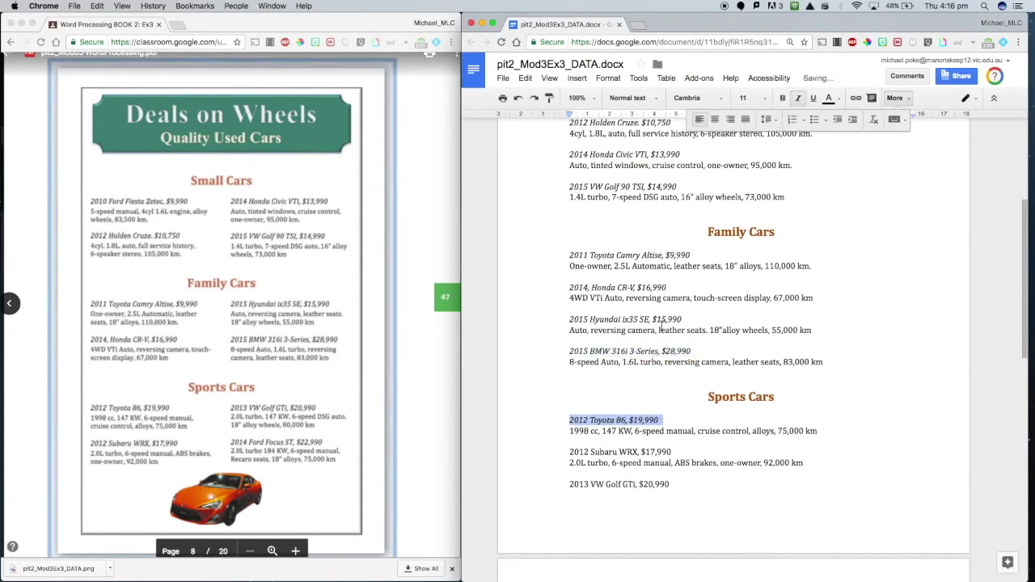
{"action": "triple_click", "coordinate": [618, 451]}
{"action": "key", "text": "ctrl+i"}
{"action": "triple_click", "coordinate": [619, 485]}
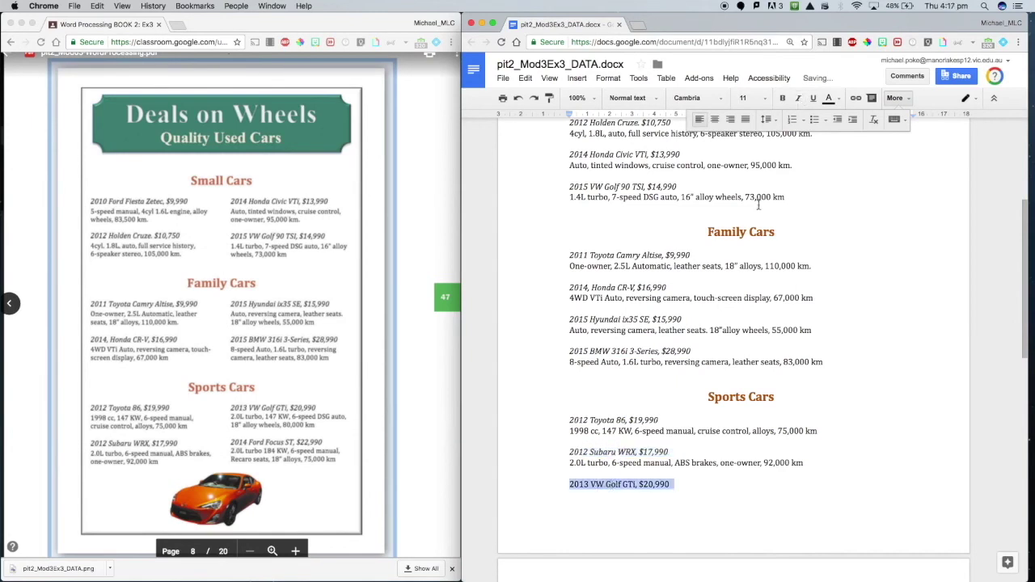
{"action": "left_click", "coordinate": [798, 98]}
{"action": "scroll", "coordinate": [730, 285], "scroll_direction": "down", "scroll_amount": 3}
{"action": "scroll", "coordinate": [730, 286], "scroll_direction": "down", "scroll_amount": 3}
{"action": "triple_click", "coordinate": [605, 430]}
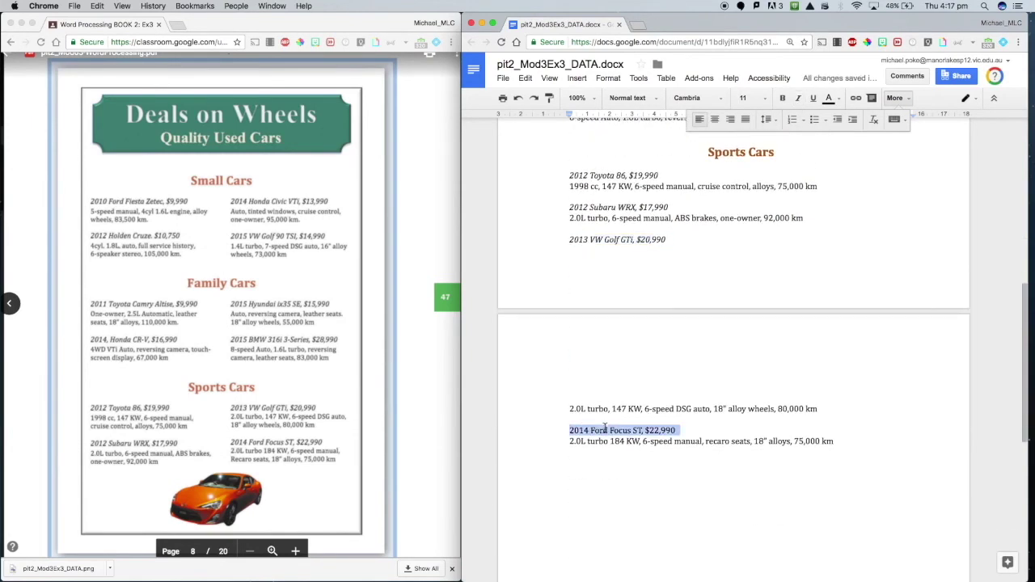
{"action": "left_click", "coordinate": [798, 98]}
{"action": "scroll", "coordinate": [664, 269], "scroll_direction": "up", "scroll_amount": 3}
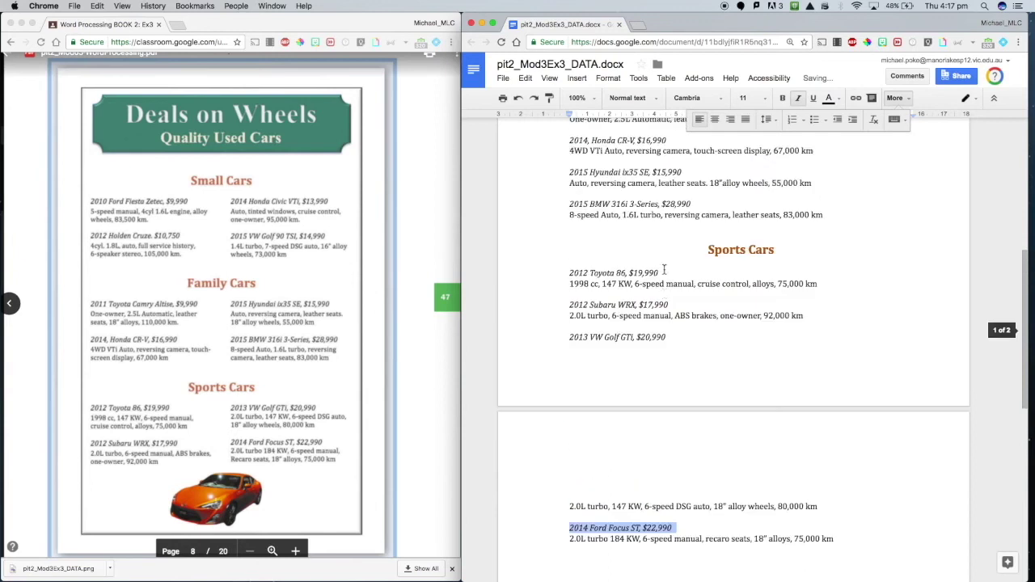
{"action": "scroll", "coordinate": [663, 269], "scroll_direction": "up", "scroll_amount": 4}
{"action": "scroll", "coordinate": [663, 269], "scroll_direction": "up", "scroll_amount": 3}
{"action": "scroll", "coordinate": [664, 269], "scroll_direction": "up", "scroll_amount": 1}
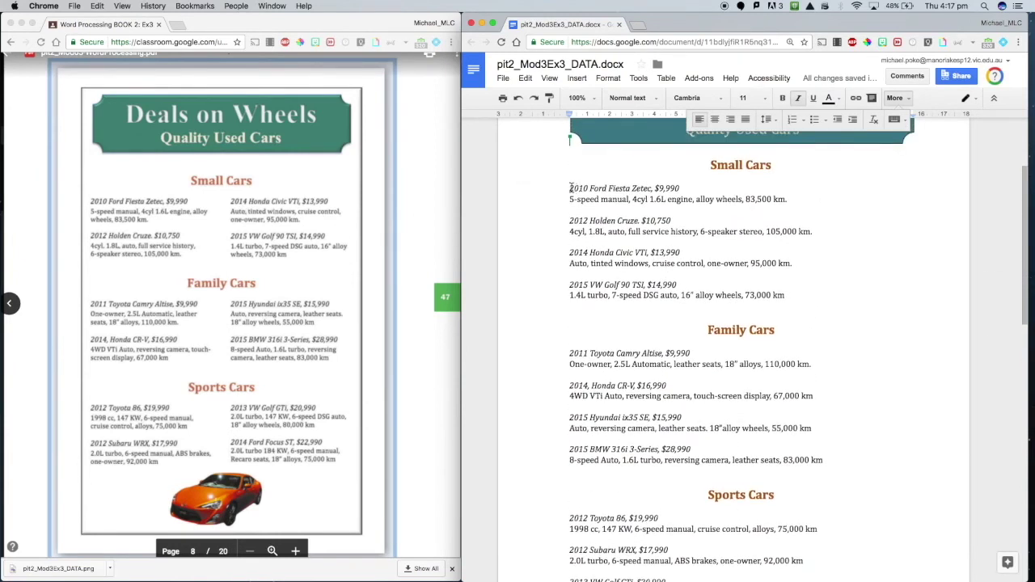
Lay out the four Small Cars listings in two side-by-side columns
{"action": "left_click_drag", "start_coordinate": [570, 188], "coordinate": [779, 286]}
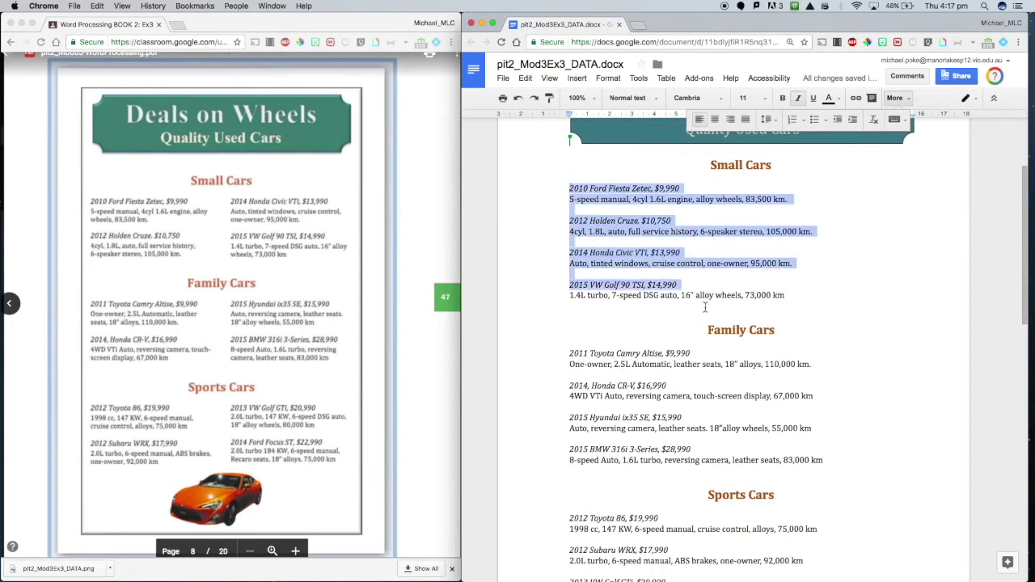
{"action": "left_click_drag", "start_coordinate": [705, 307], "coordinate": [614, 302]}
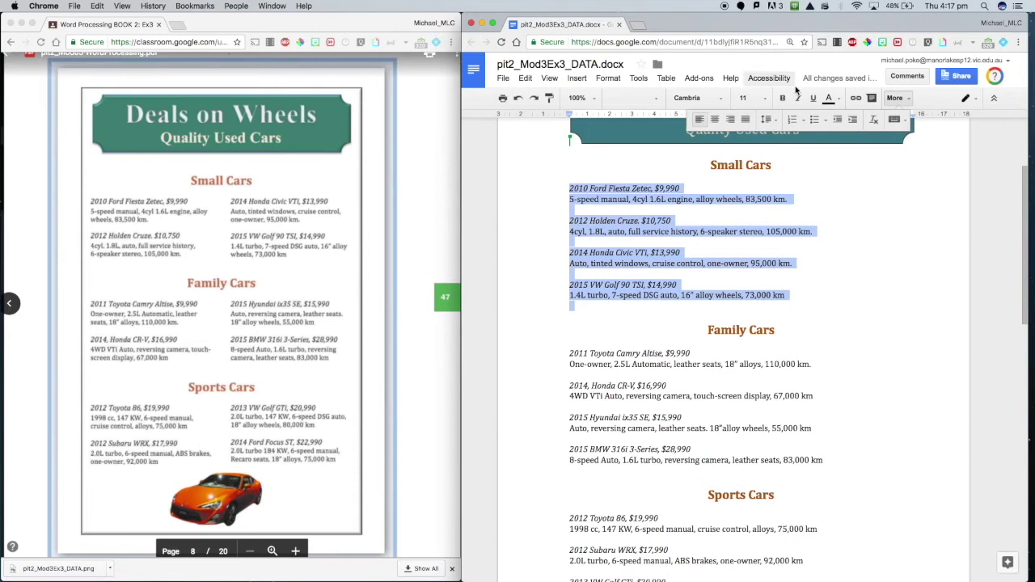
{"action": "left_click", "coordinate": [639, 79]}
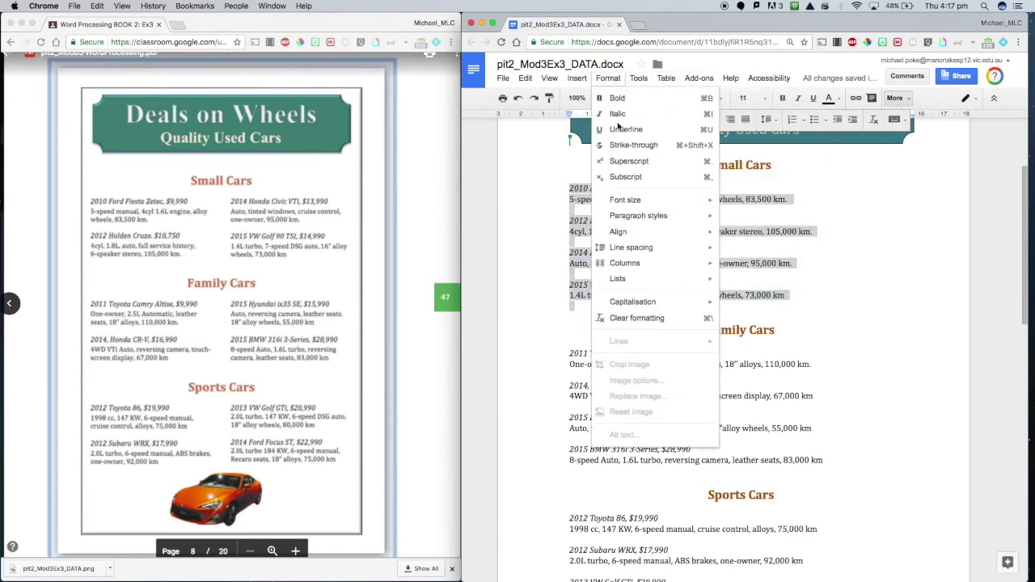
{"action": "mouse_move", "coordinate": [625, 263]}
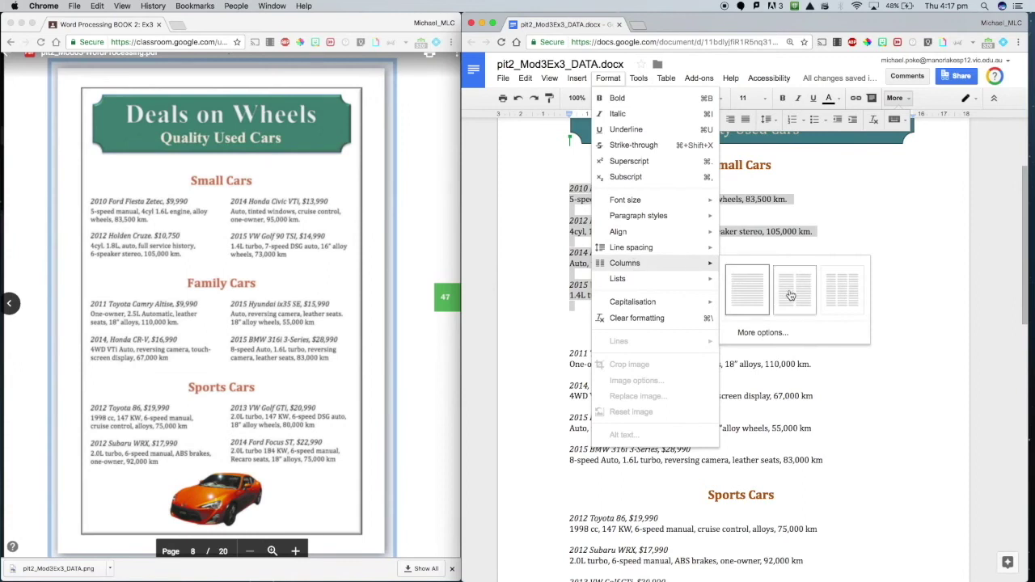
{"action": "left_click", "coordinate": [791, 296]}
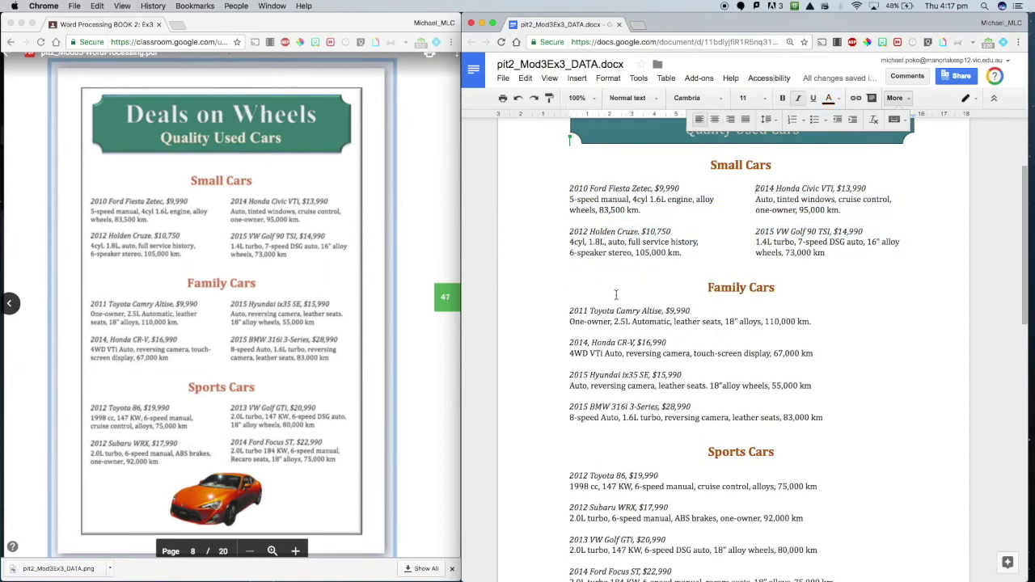
{"action": "left_click_drag", "start_coordinate": [568, 310], "coordinate": [823, 417]}
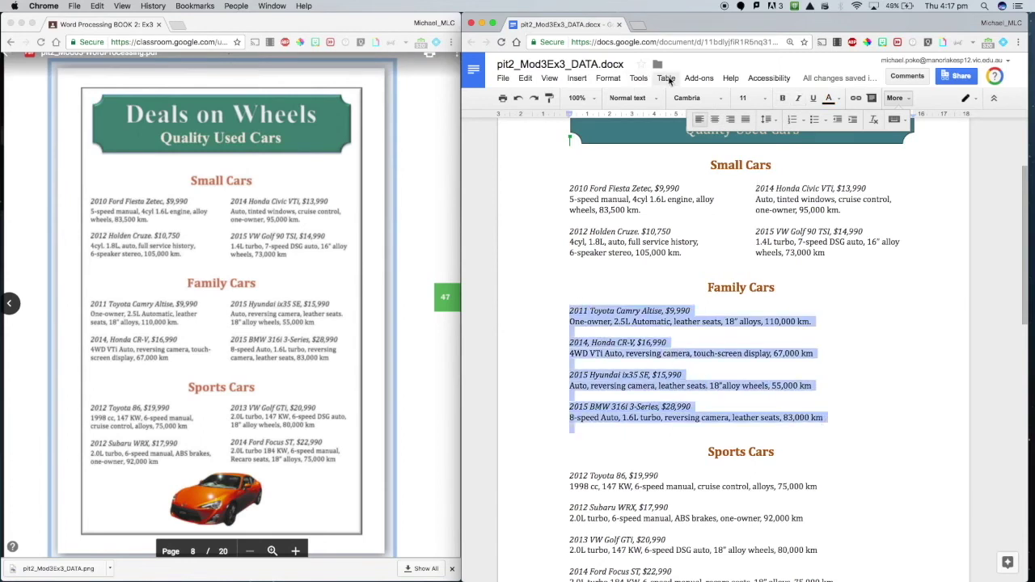
Put the Family Cars listings into the two-column layout
{"action": "left_click", "coordinate": [608, 77]}
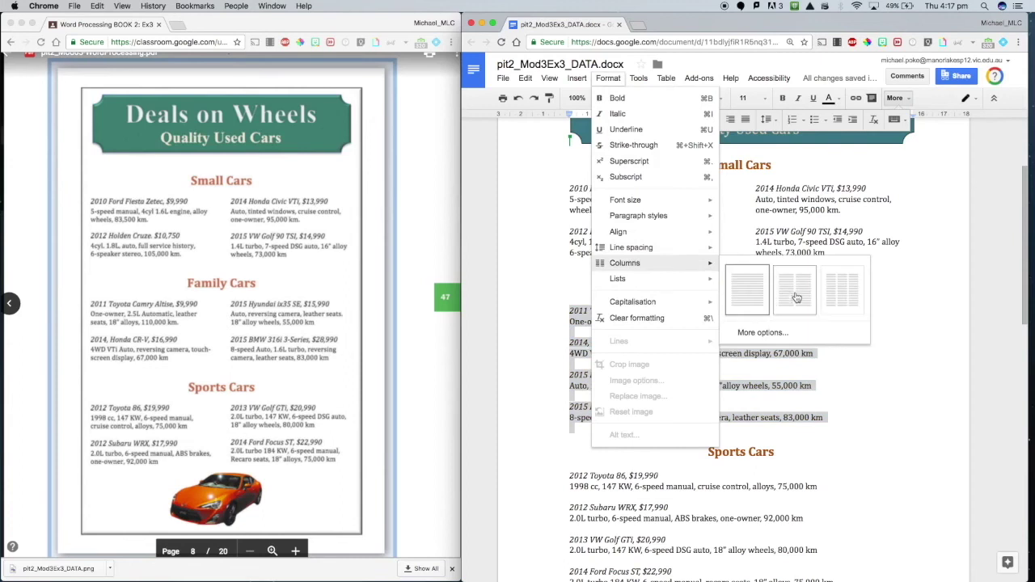
{"action": "left_click", "coordinate": [799, 294]}
{"action": "left_click", "coordinate": [786, 326]}
Set the four Sports Cars listings to two columns
{"action": "scroll", "coordinate": [785, 327], "scroll_direction": "down", "scroll_amount": 2}
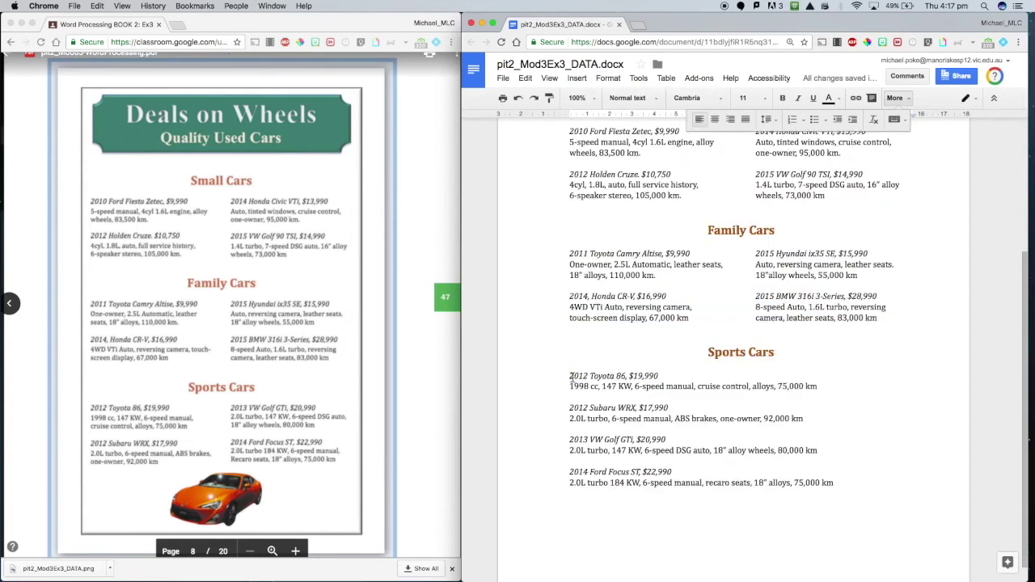
{"action": "left_click_drag", "start_coordinate": [569, 375], "coordinate": [789, 501]}
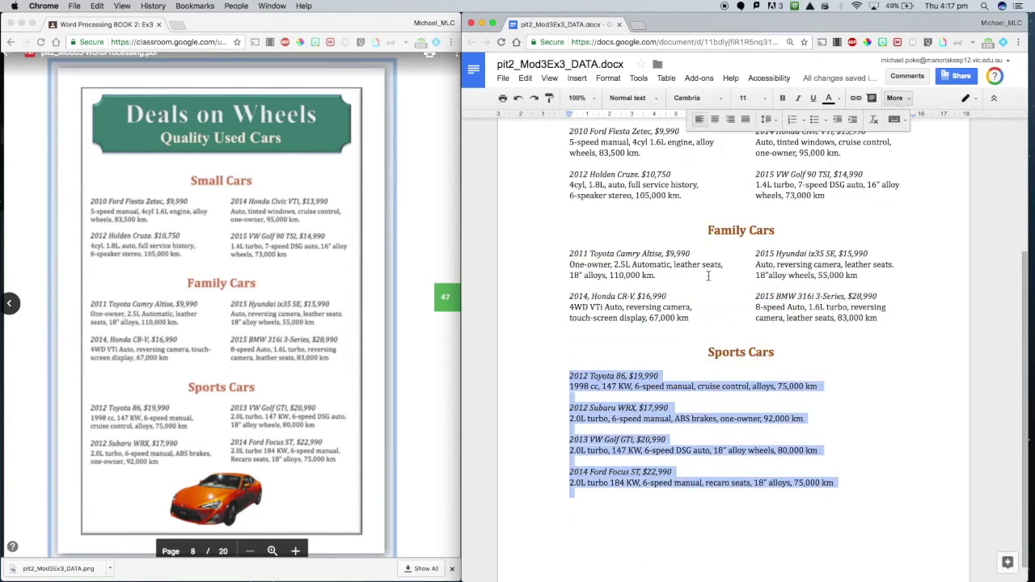
{"action": "left_click", "coordinate": [608, 78]}
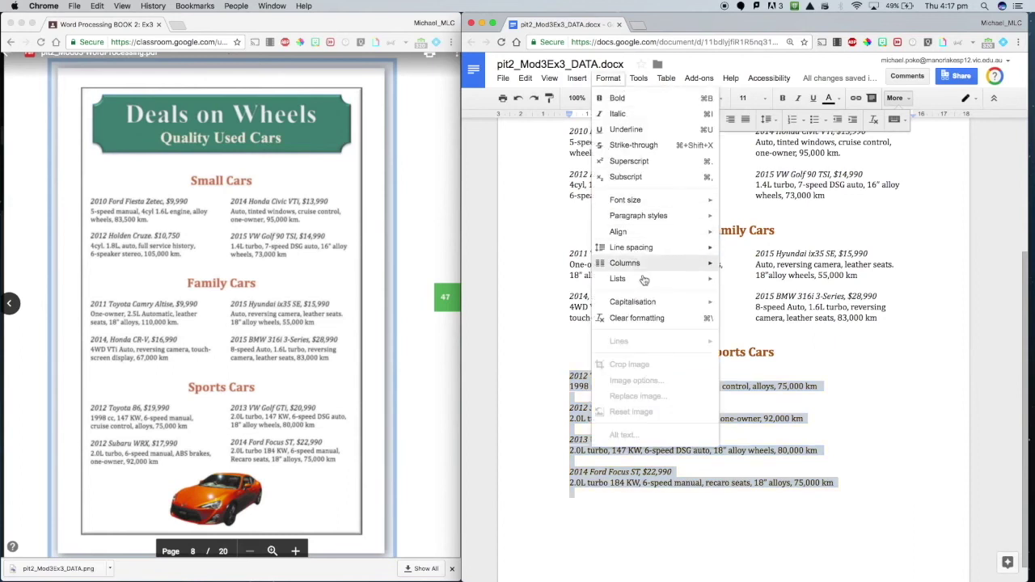
{"action": "mouse_move", "coordinate": [624, 263]}
{"action": "left_click", "coordinate": [783, 300]}
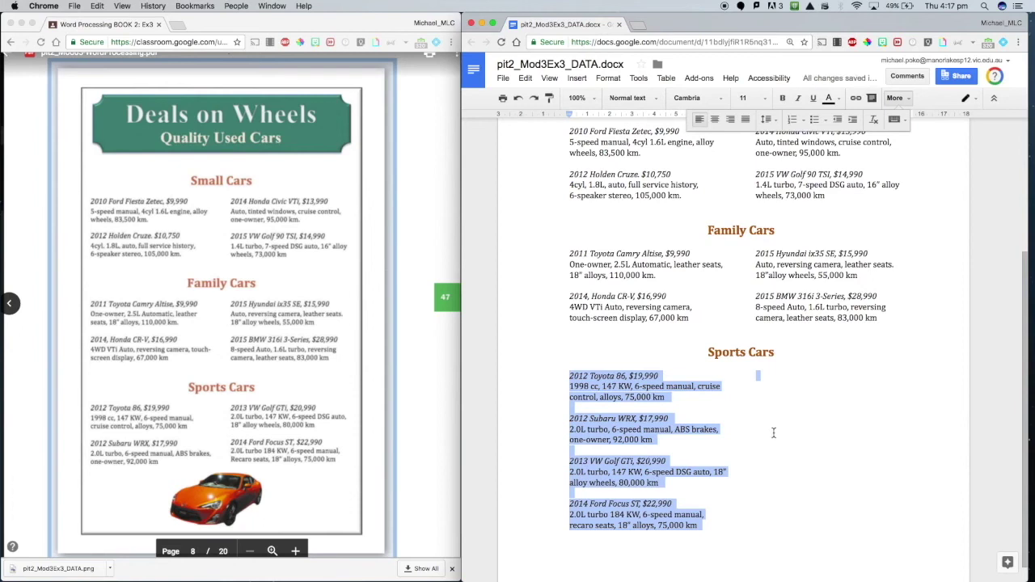
{"action": "left_click", "coordinate": [686, 466]}
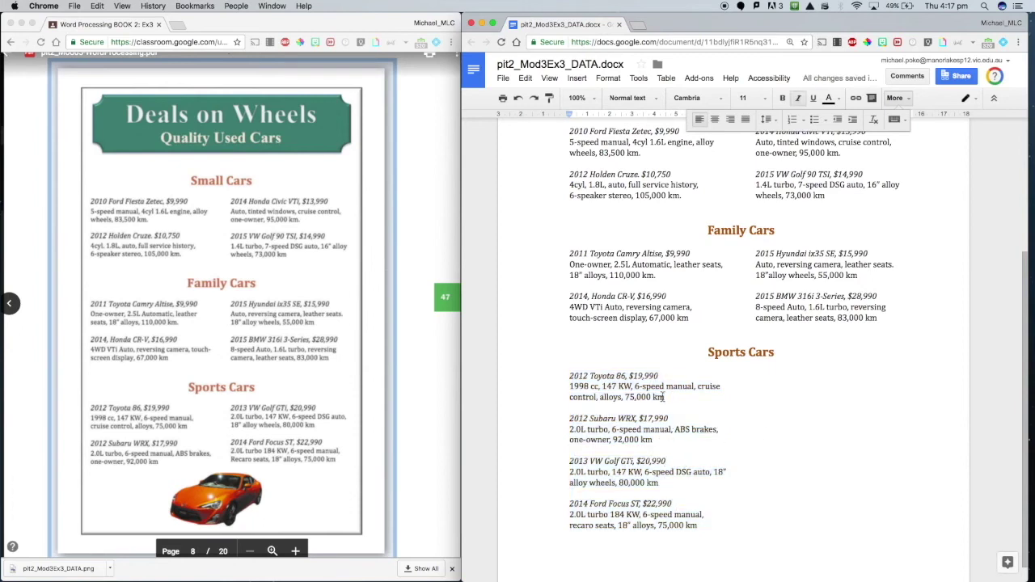
{"action": "scroll", "coordinate": [633, 525], "scroll_direction": "down", "scroll_amount": 1}
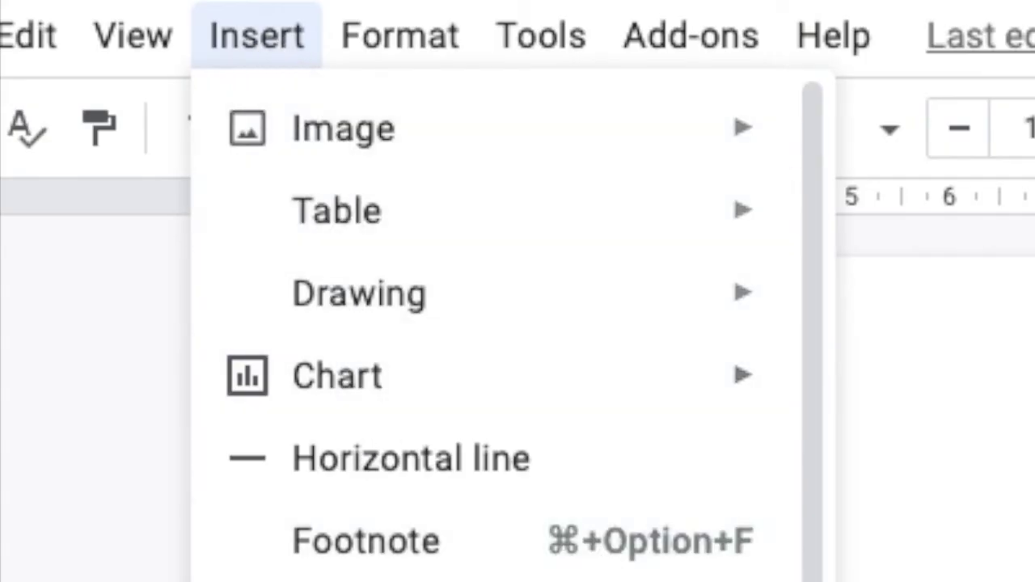
{"action": "mouse_move", "coordinate": [81, 167]}
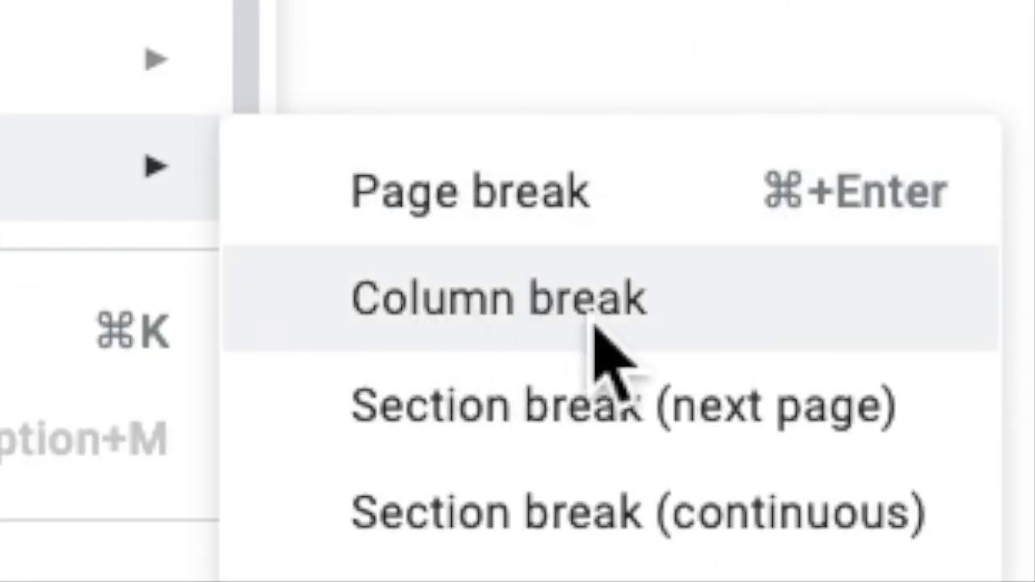
Insert a column break before the 2013 VW Golf GTi, moving it and the Ford Focus ST right
{"action": "left_click", "coordinate": [485, 340]}
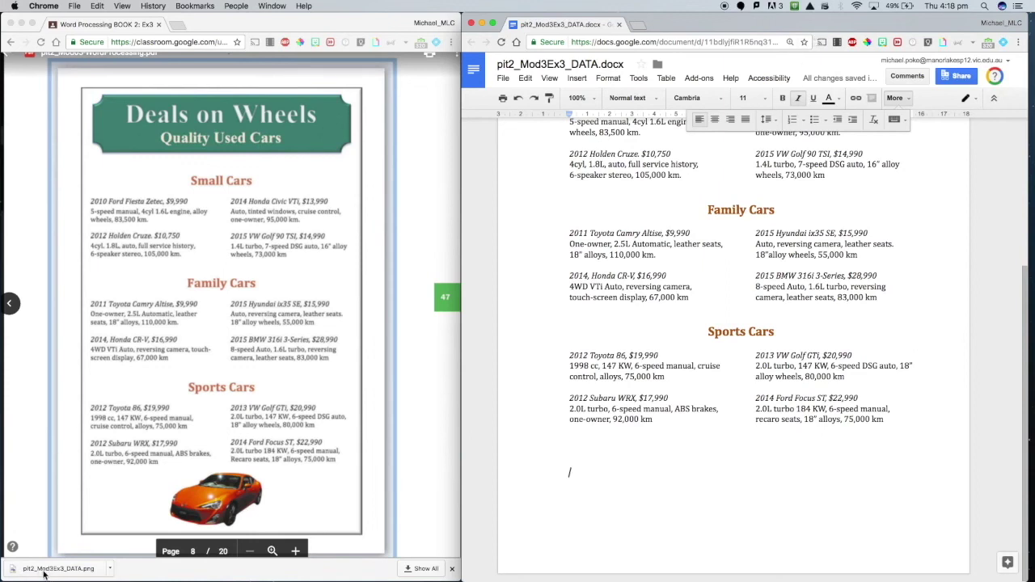
Insert the downloaded orange sports car image and set it to Wrap text
{"action": "mouse_move", "coordinate": [36, 574]}
{"action": "left_mouse_down"}
{"action": "mouse_move", "coordinate": [751, 497]}
{"action": "mouse_move", "coordinate": [693, 497]}
{"action": "left_mouse_up"}
{"action": "left_click_drag", "start_coordinate": [693, 497], "coordinate": [692, 494]}
{"action": "left_click", "coordinate": [811, 414]}
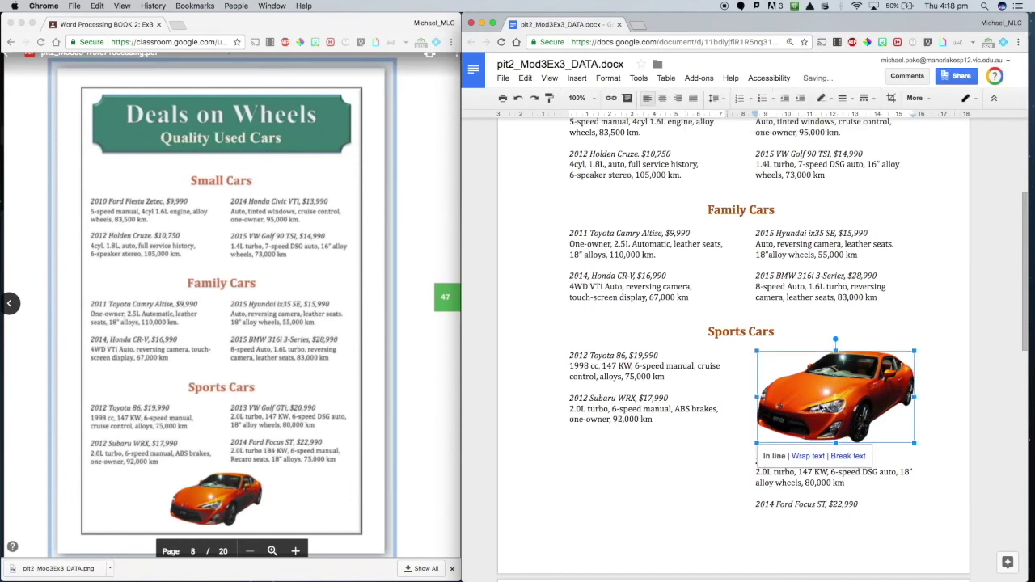
{"action": "left_click", "coordinate": [809, 456]}
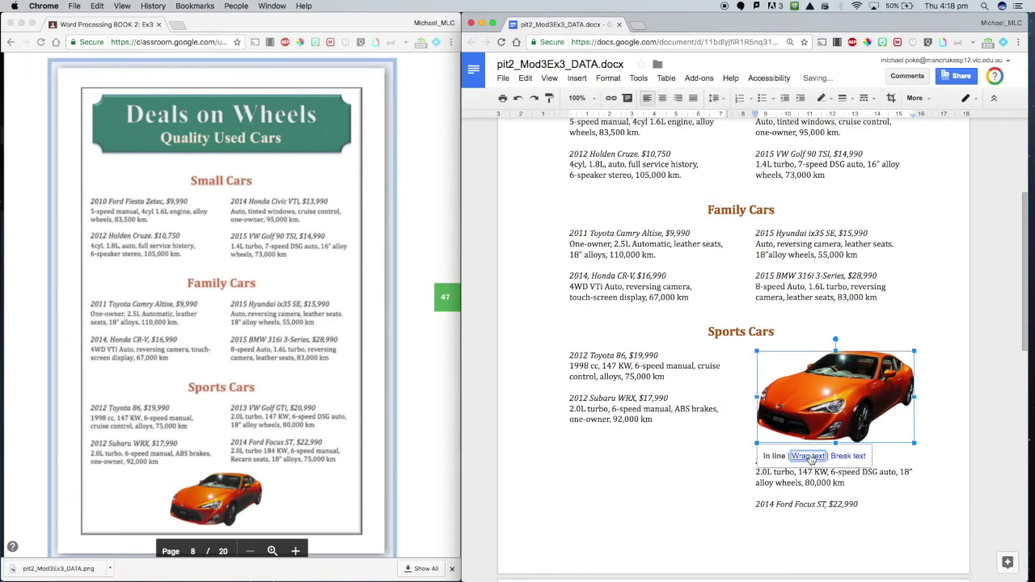
Move the car image below the Sports Cars listings, shrink it slightly and centre it
{"action": "left_click_drag", "start_coordinate": [842, 412], "coordinate": [722, 499]}
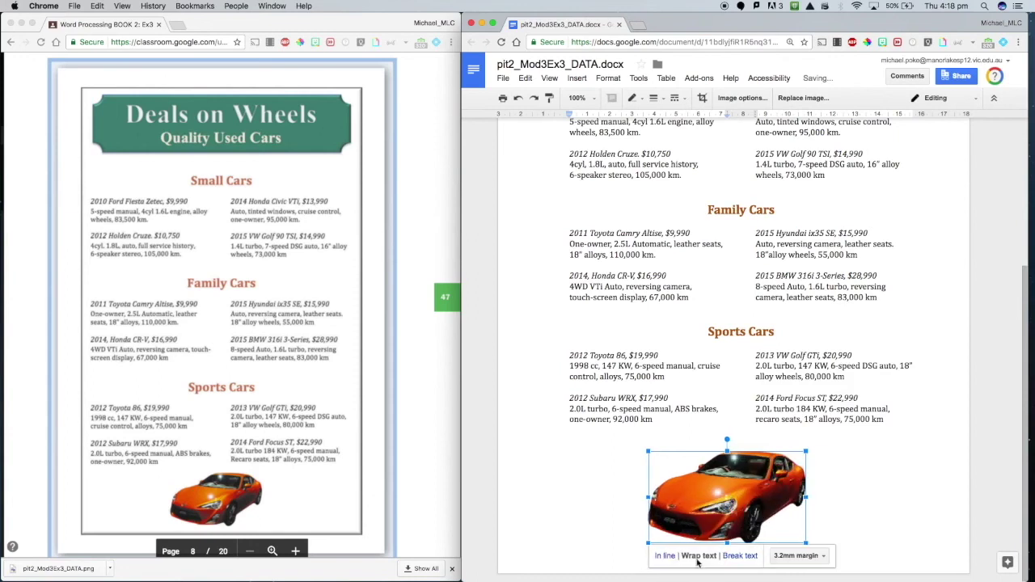
{"action": "left_click", "coordinate": [665, 556]}
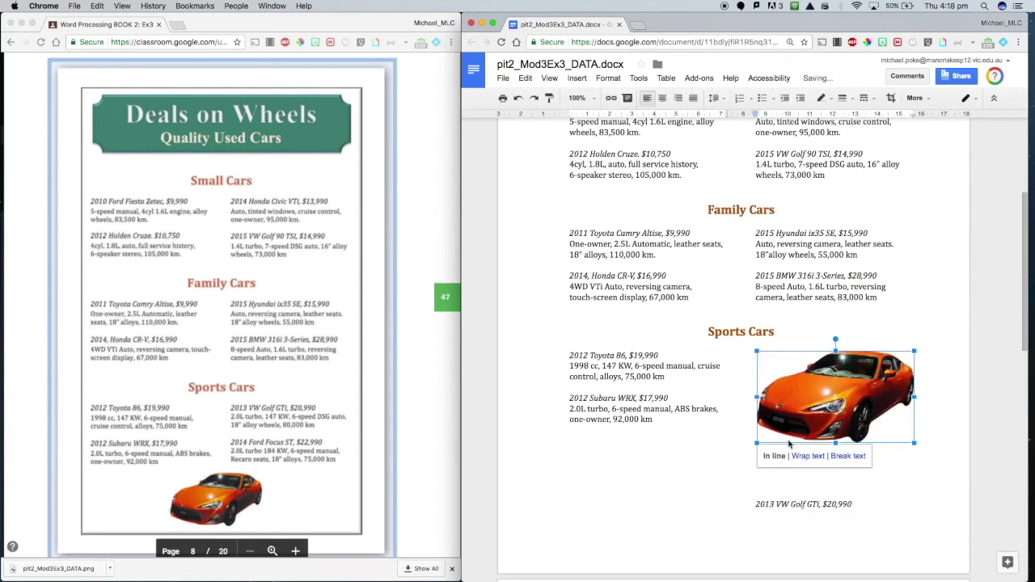
{"action": "left_click", "coordinate": [807, 458]}
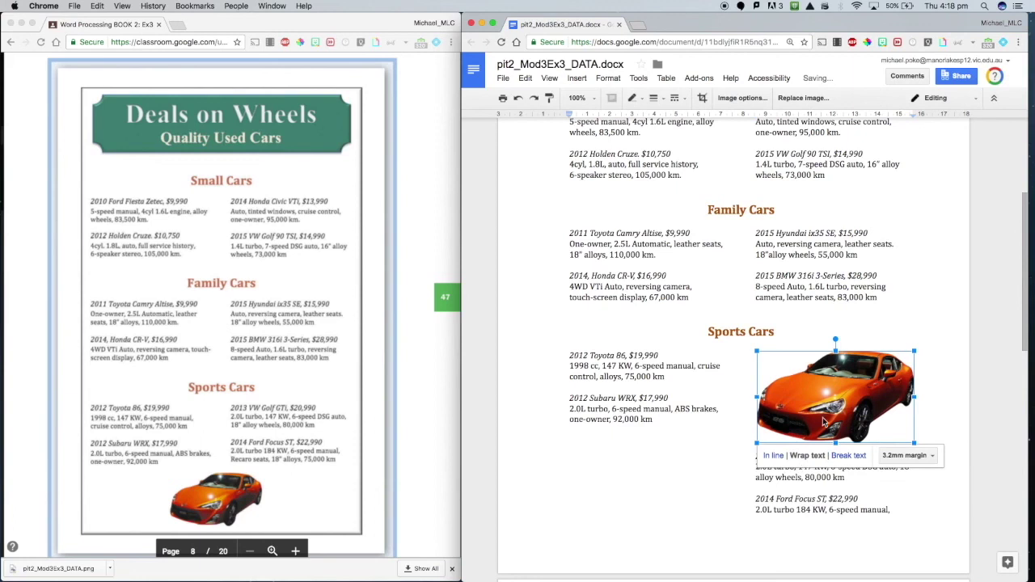
{"action": "mouse_move", "coordinate": [826, 420]}
{"action": "left_mouse_down"}
{"action": "mouse_move", "coordinate": [702, 515]}
{"action": "mouse_move", "coordinate": [717, 515]}
{"action": "left_mouse_up"}
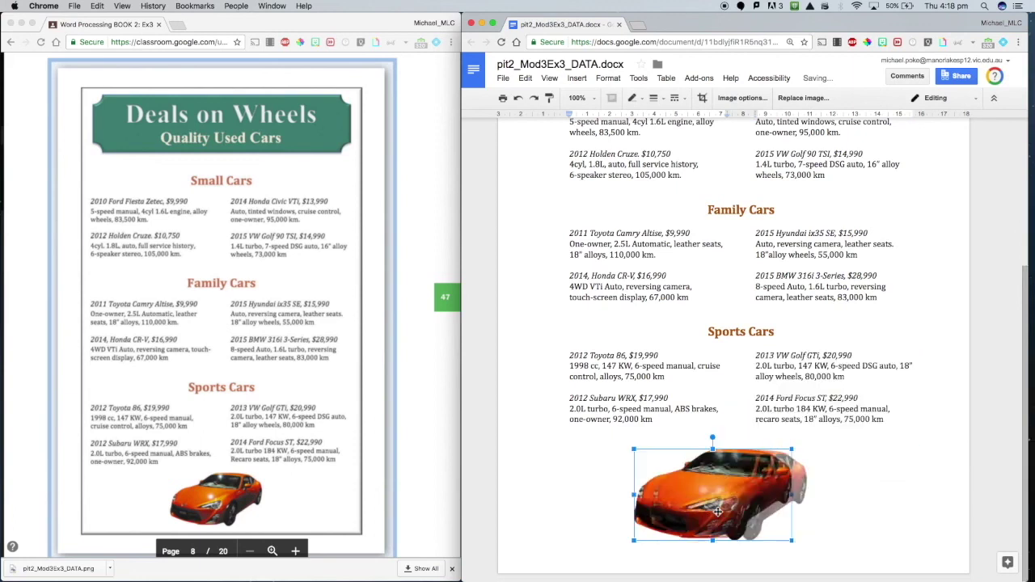
{"action": "left_click_drag", "start_coordinate": [649, 449], "coordinate": [677, 466]}
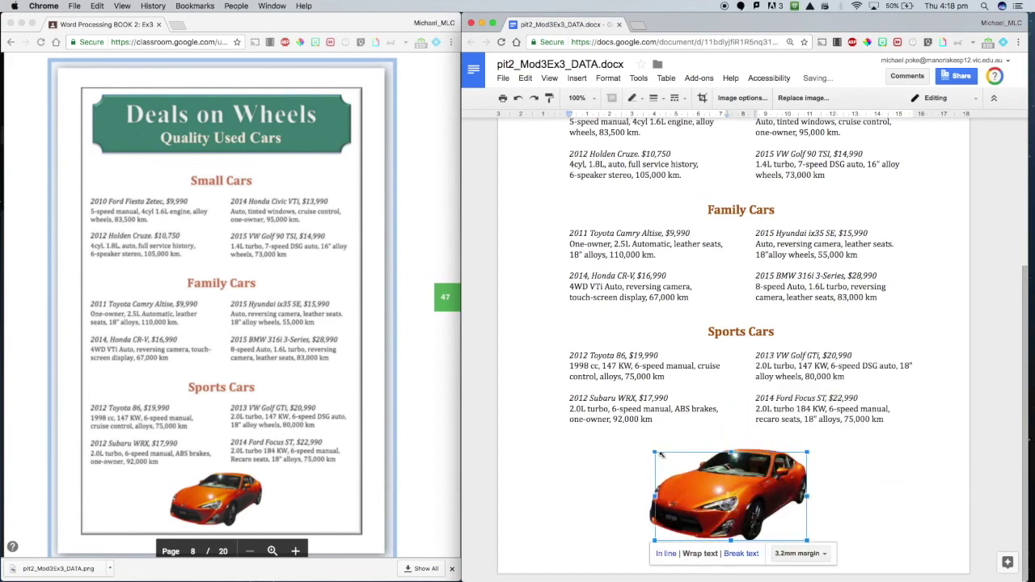
{"action": "left_click_drag", "start_coordinate": [731, 501], "coordinate": [724, 493]}
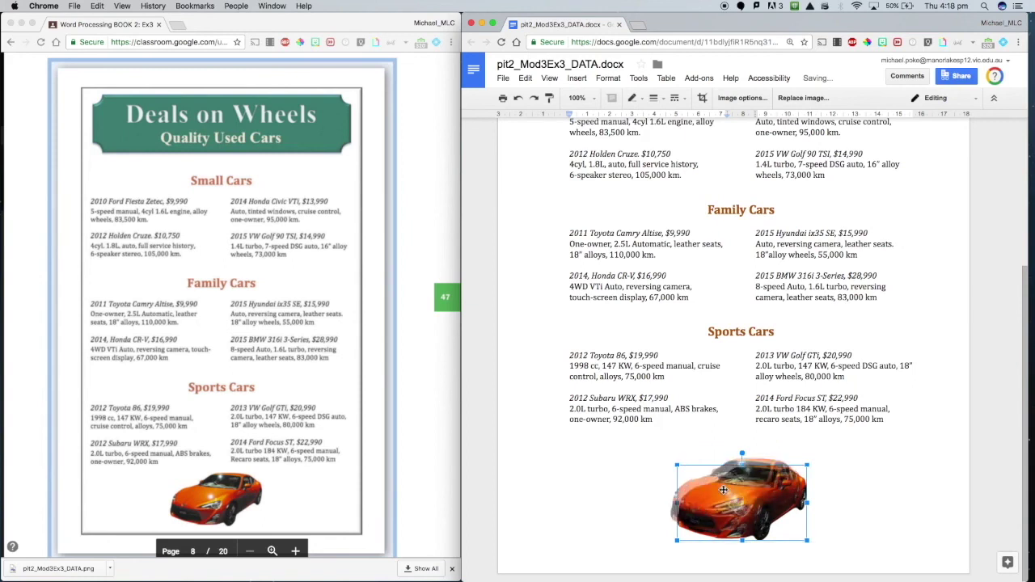
{"action": "left_click", "coordinate": [850, 491]}
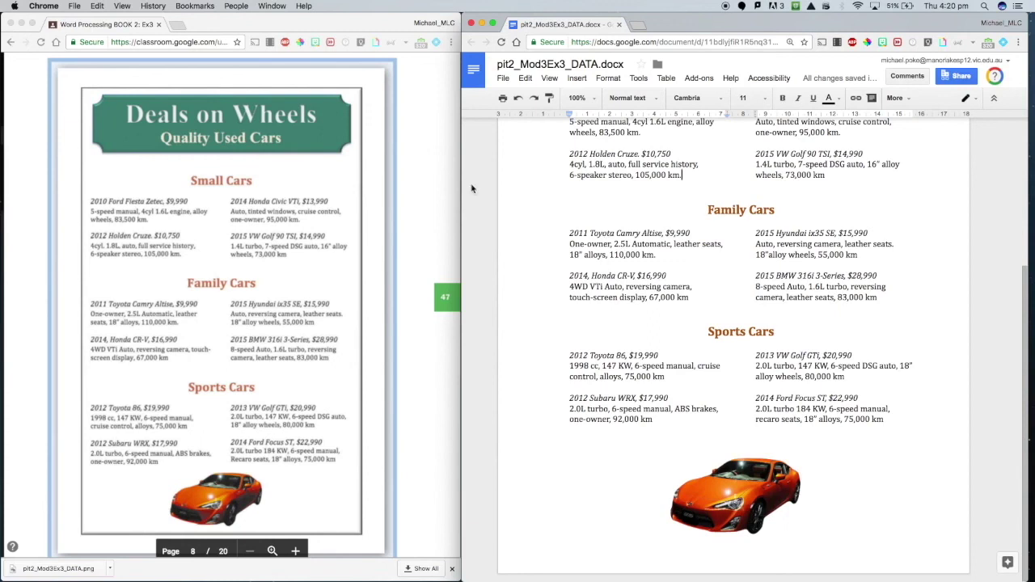
{"action": "mouse_move", "coordinate": [221, 307]}
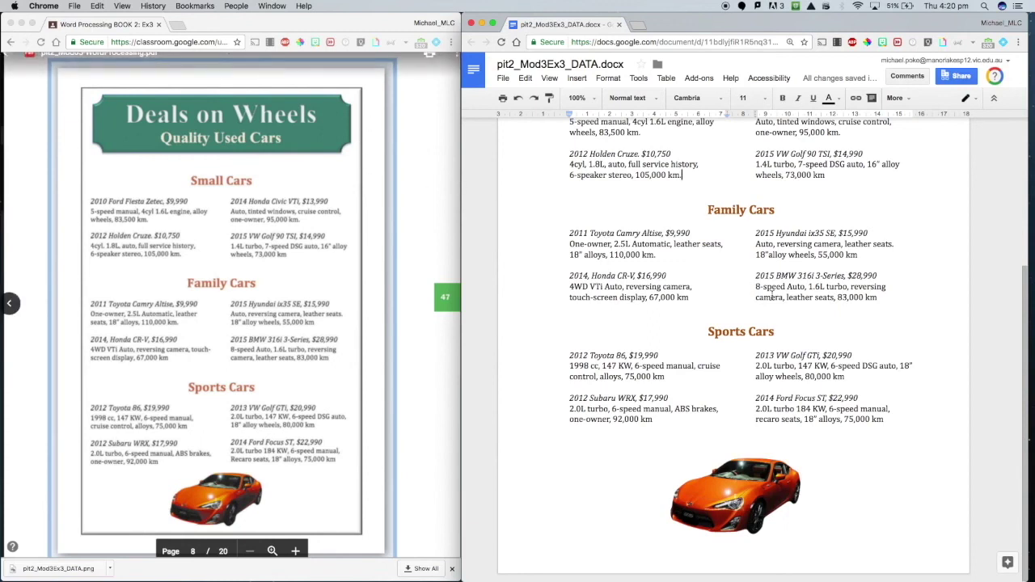
Scroll back up to the Deals on Wheels banner at the top of the flyer
{"action": "scroll", "coordinate": [772, 297], "scroll_direction": "up", "scroll_amount": 3}
{"action": "scroll", "coordinate": [772, 297], "scroll_direction": "up", "scroll_amount": 2}
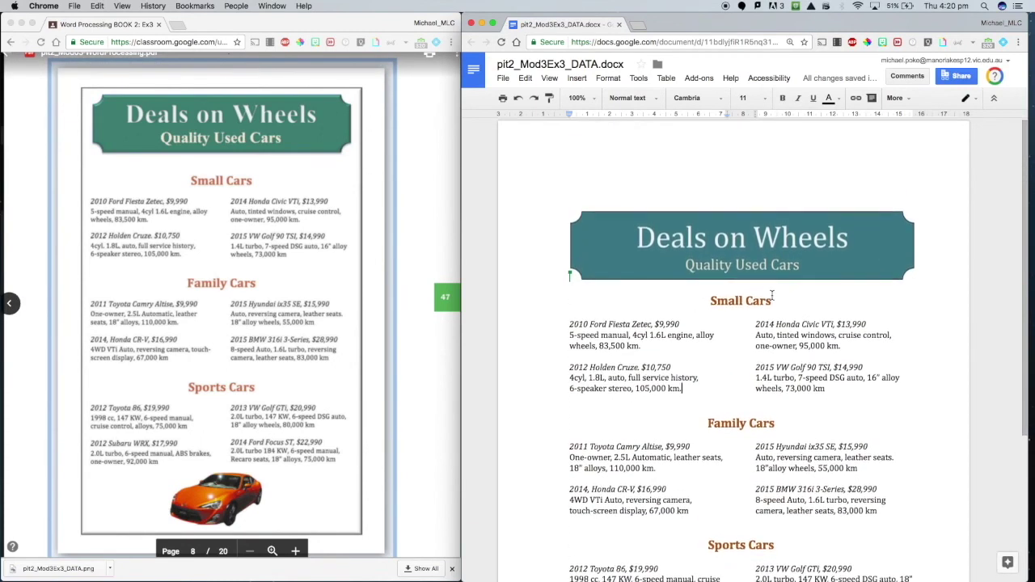